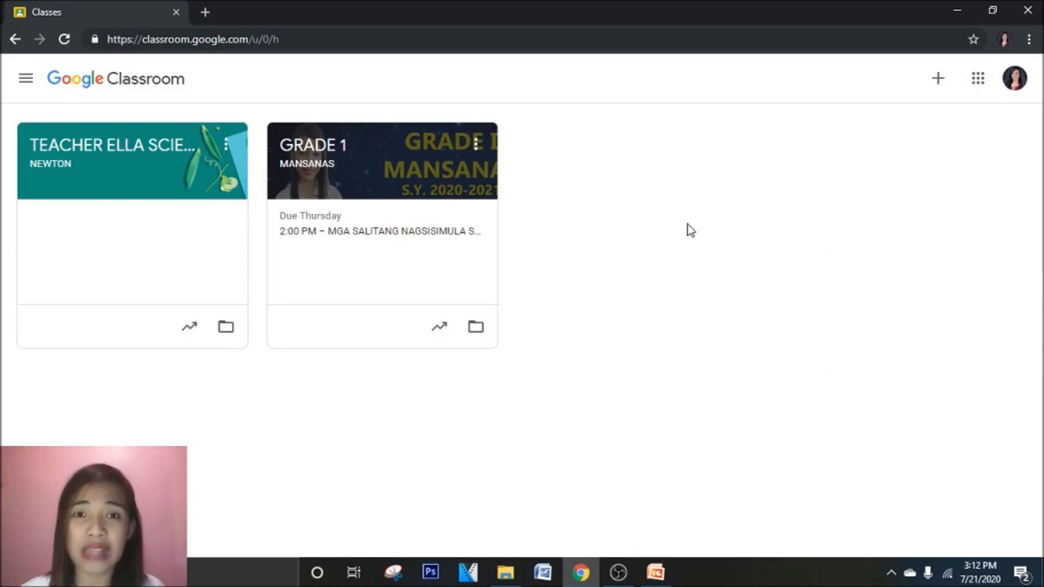
- Start creating a new class and accept the notice about using Classroom at a school with students
click(938, 82)
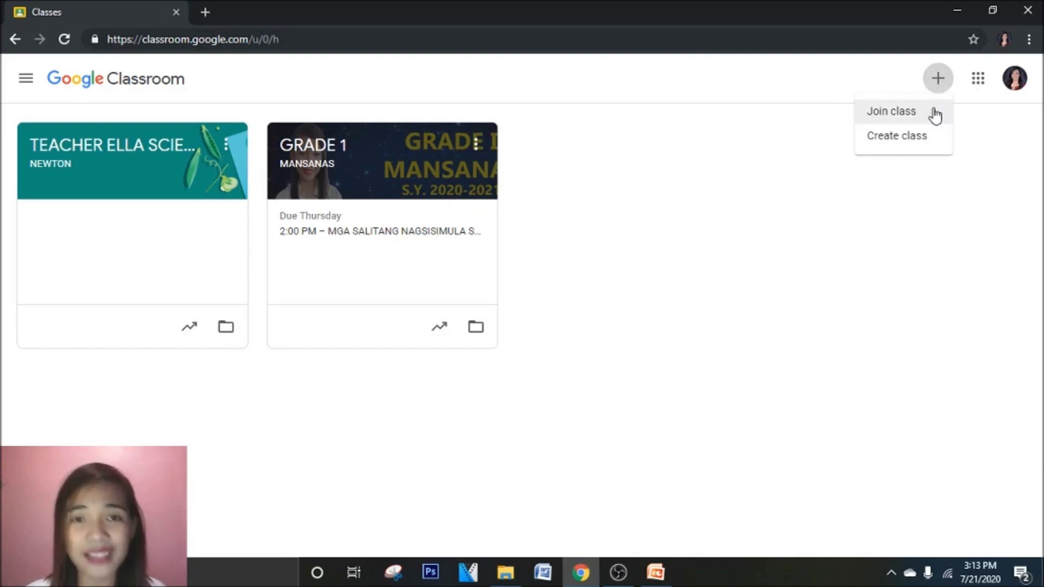
click(931, 139)
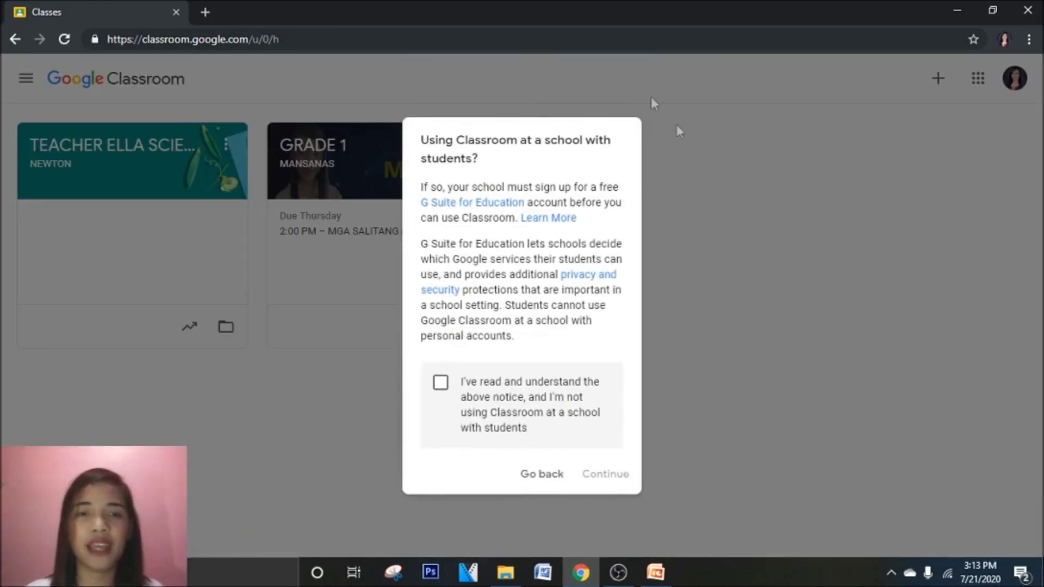
click(440, 384)
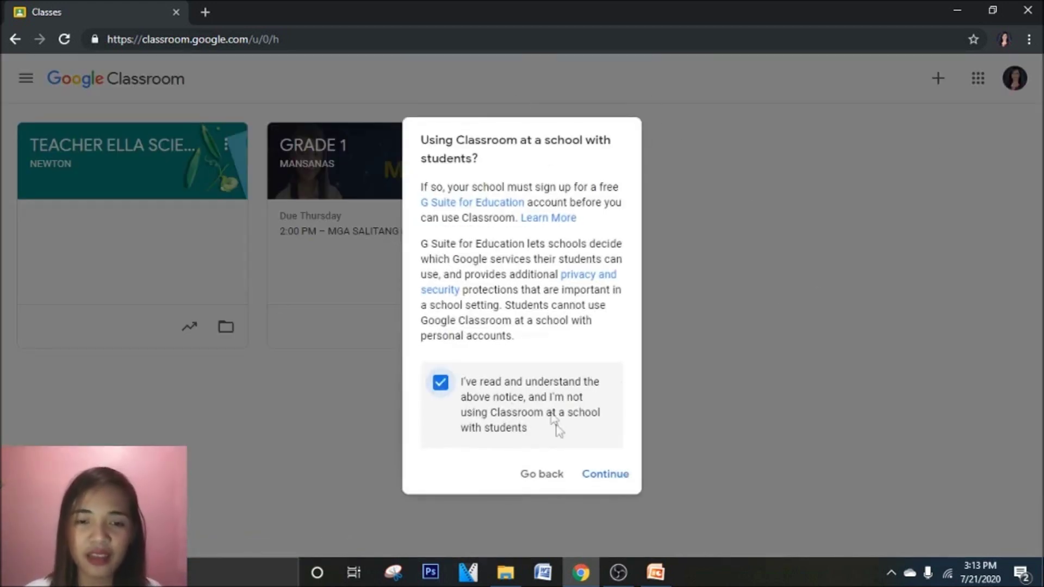
click(604, 475)
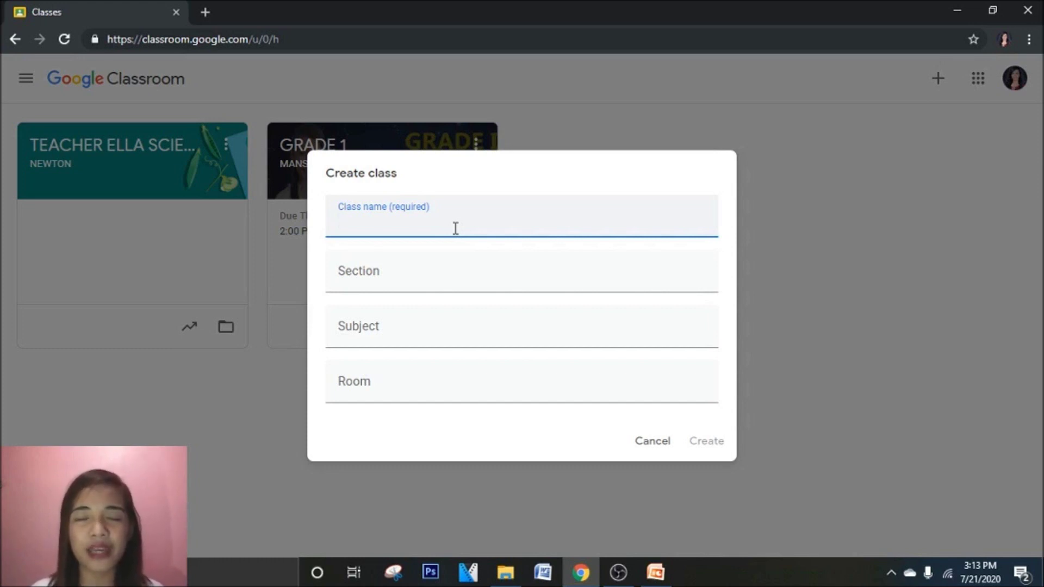
text(P)
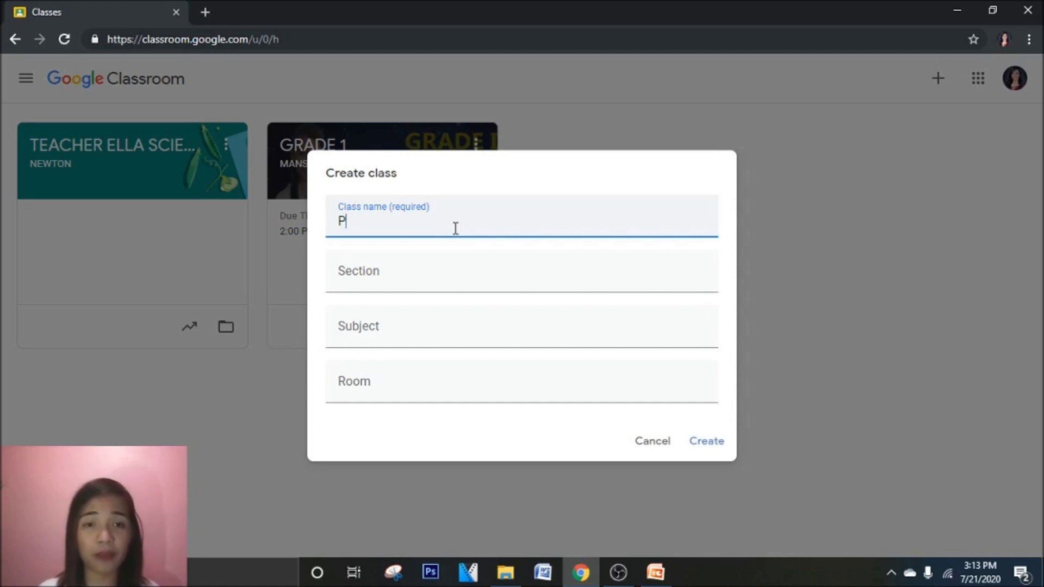
text(AYA)
key(BackSpace)
key(BackSpace)
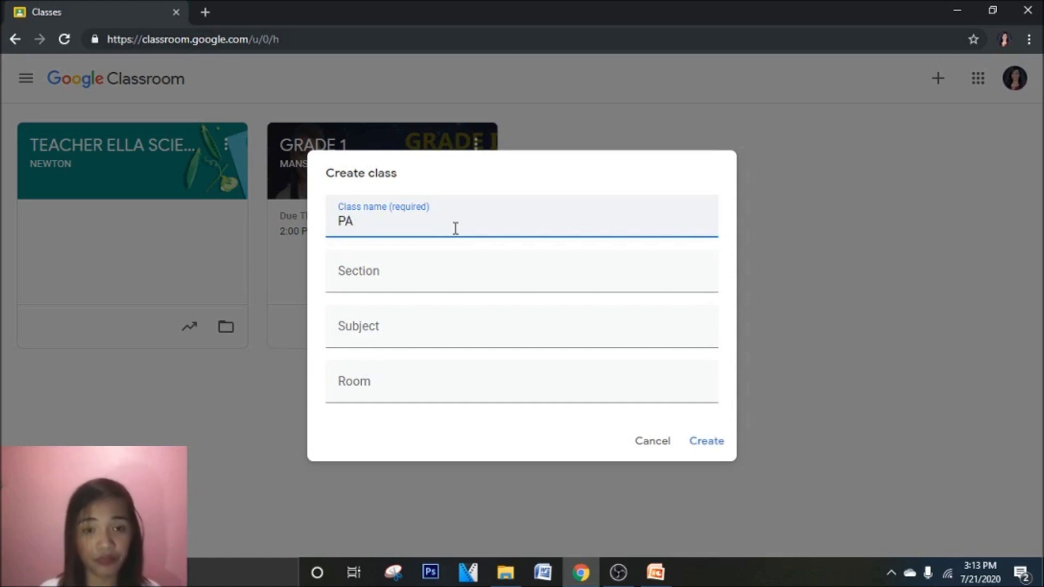
text(PAYA)
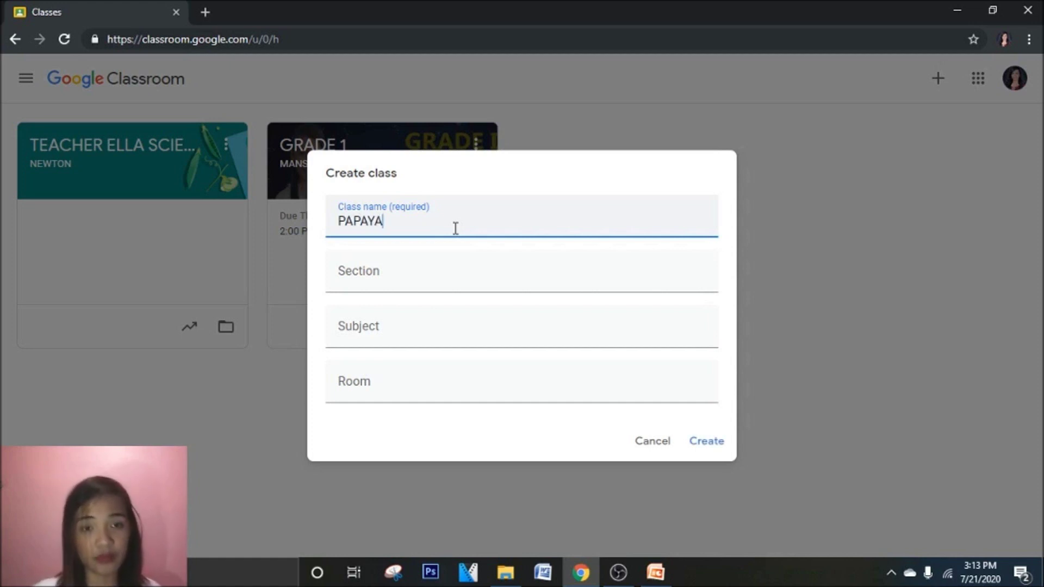
- Set the new class's name to GRADE ONE
drag(456, 228, 321, 245)
text(GARD)
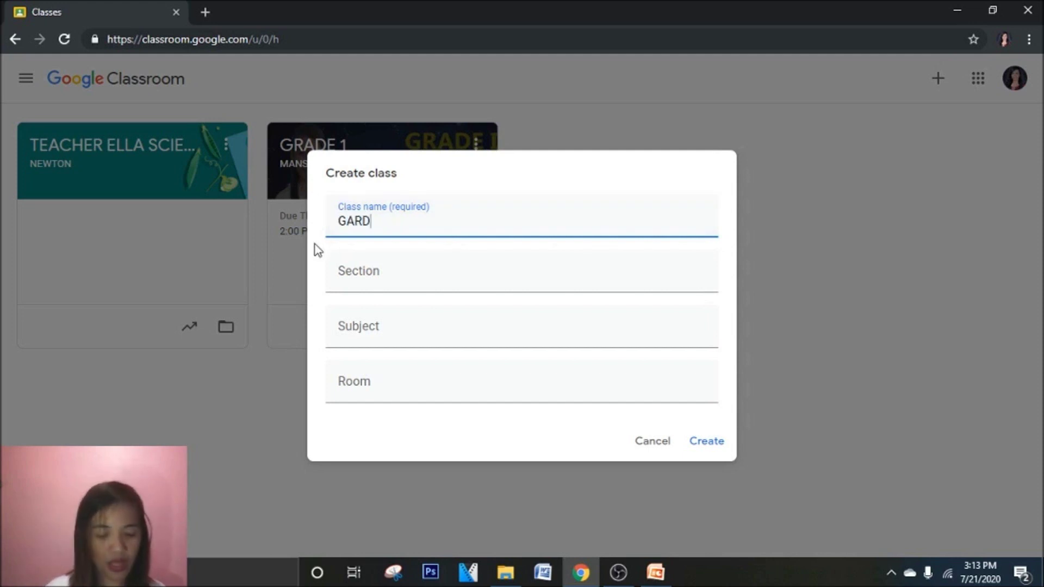
text(E G)
key(BackSpace)
key(BackSpace)
key(BackSpace)
key(BackSpace)
key(BackSpace)
key(BackSpace)
text(RADE ONE)
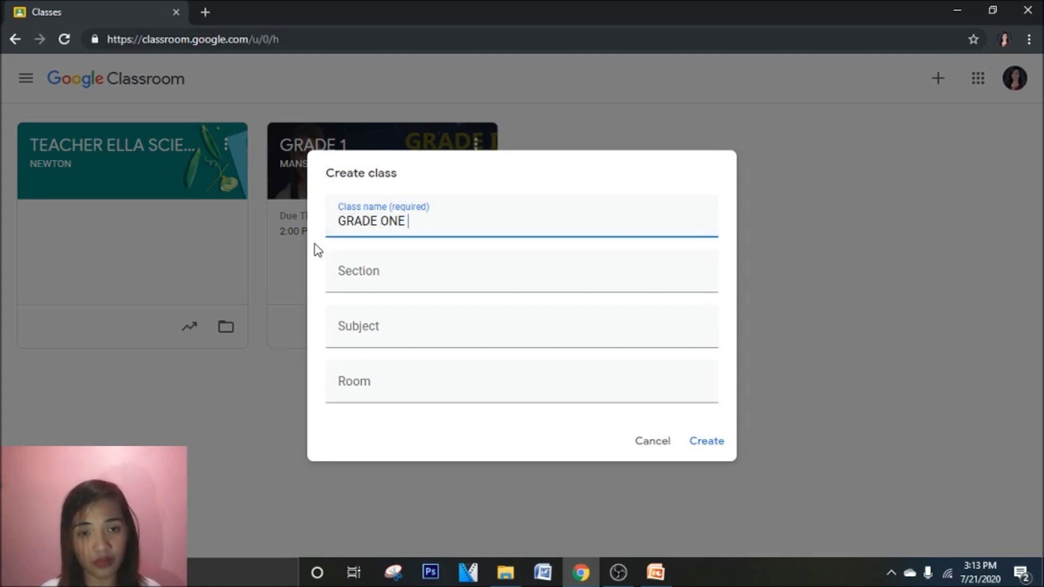
- Set the section to PAPAYA and create the class with the subject and room left blank
click(478, 269)
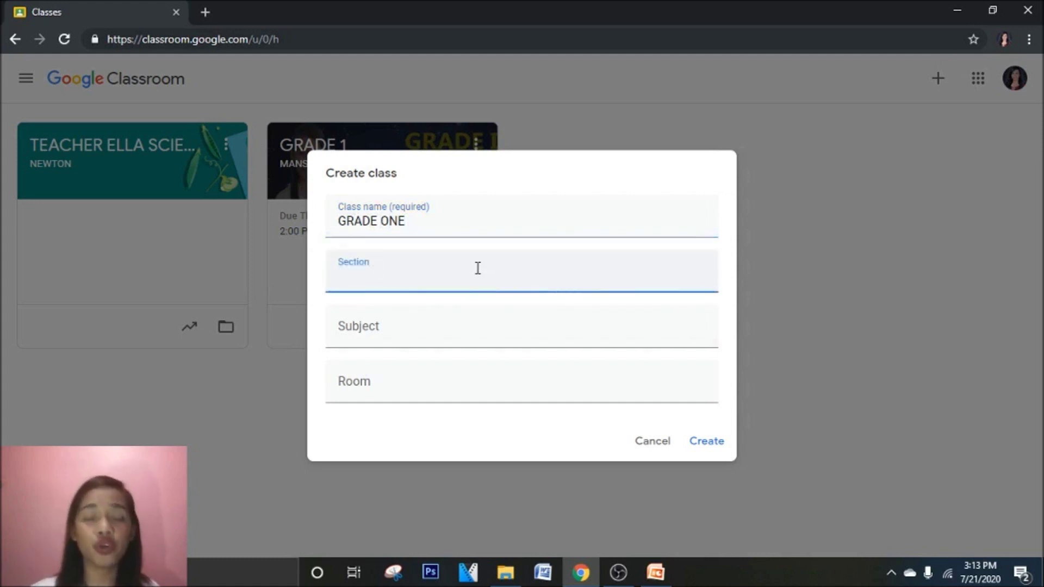
text(PAPAYA)
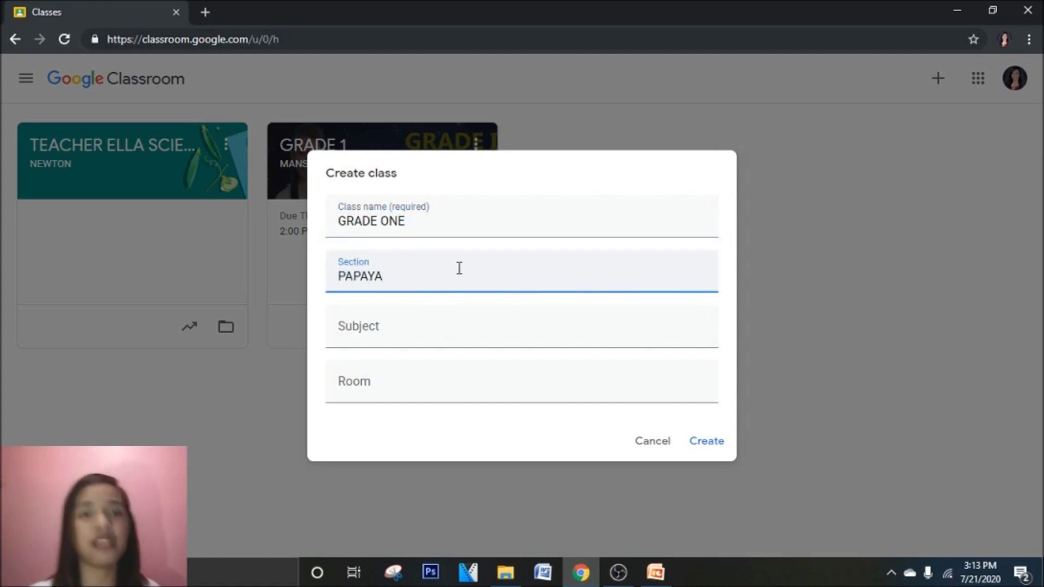
click(455, 330)
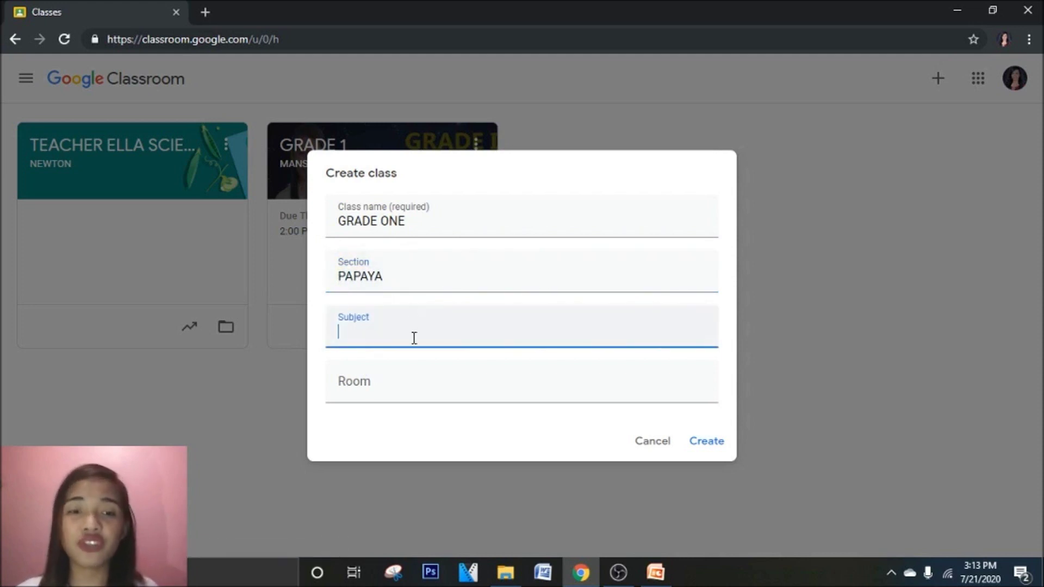
click(413, 390)
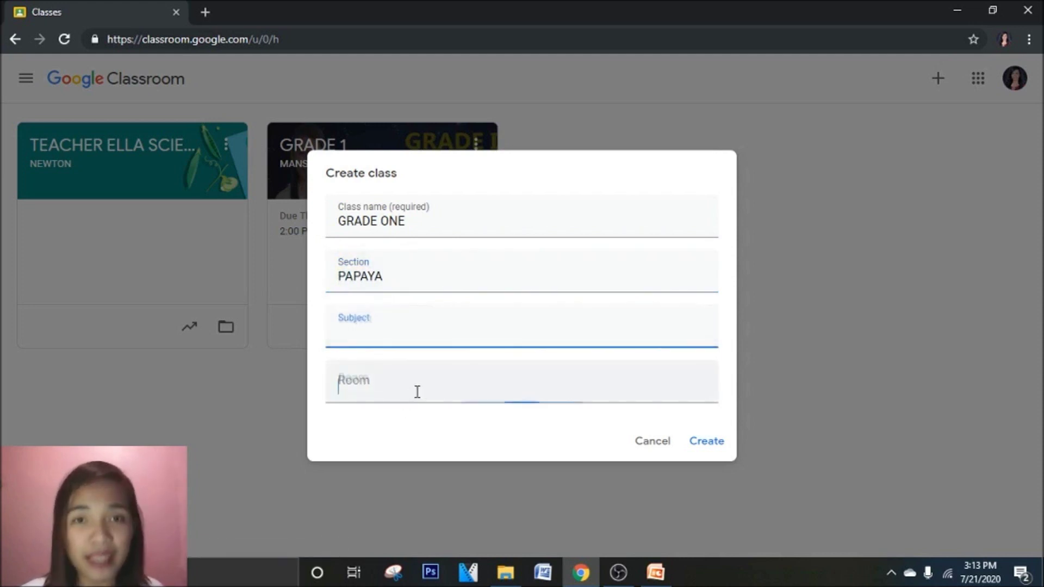
click(436, 220)
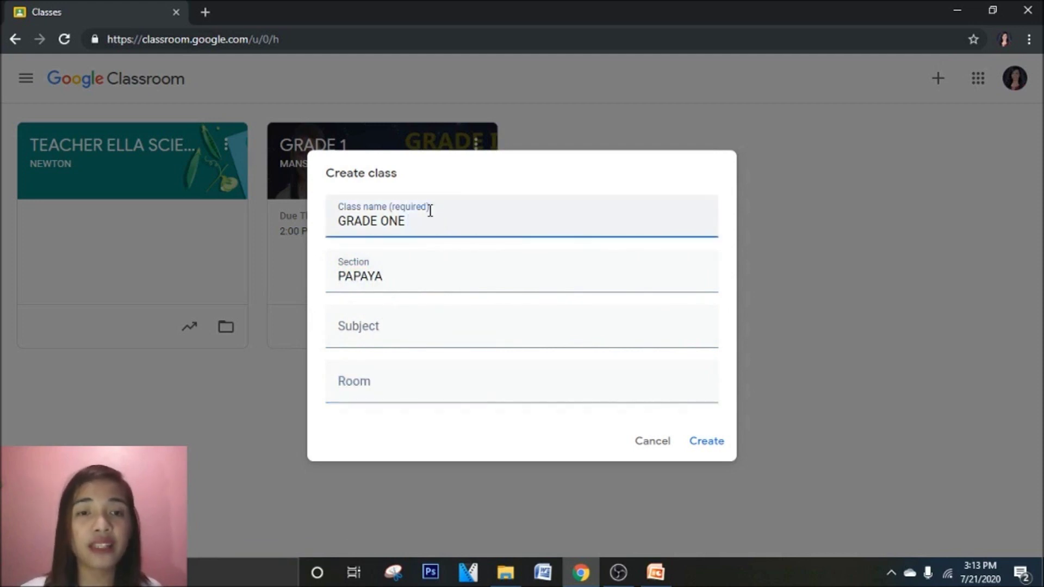
click(412, 272)
click(443, 343)
click(565, 384)
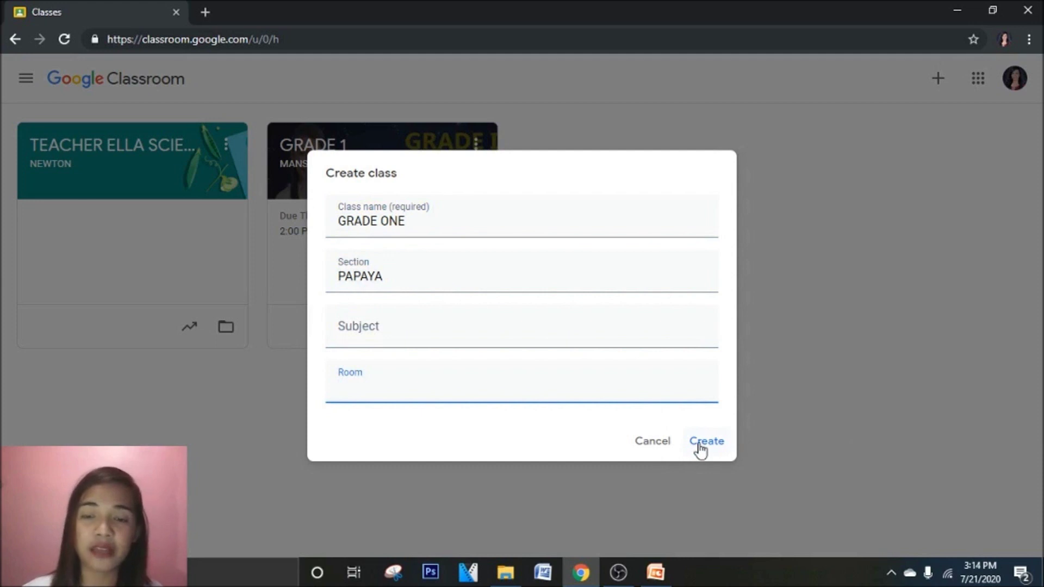
click(701, 448)
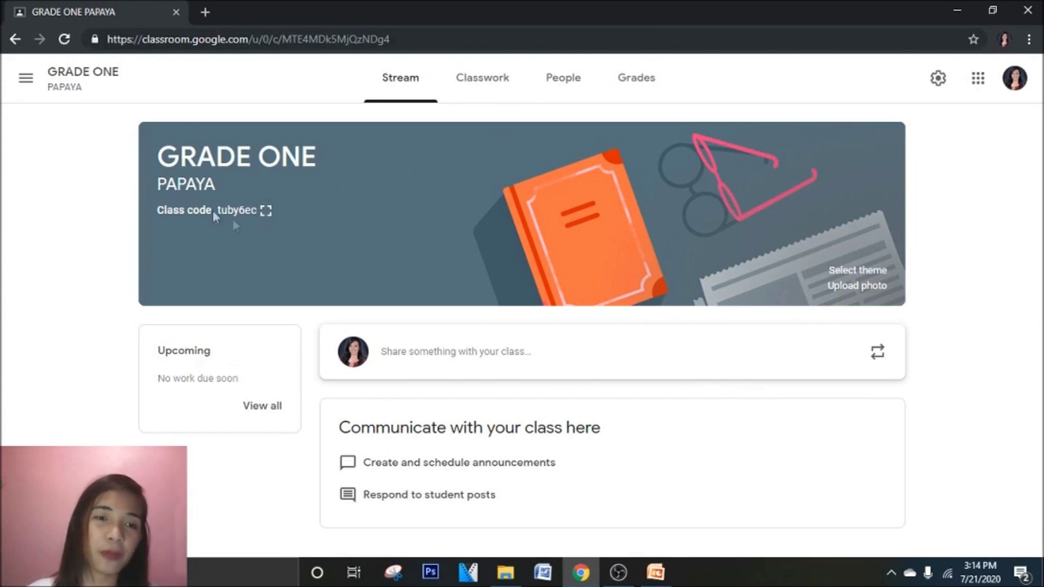
- Show the class code in its enlarged view, highlight the code, and close the view
click(266, 213)
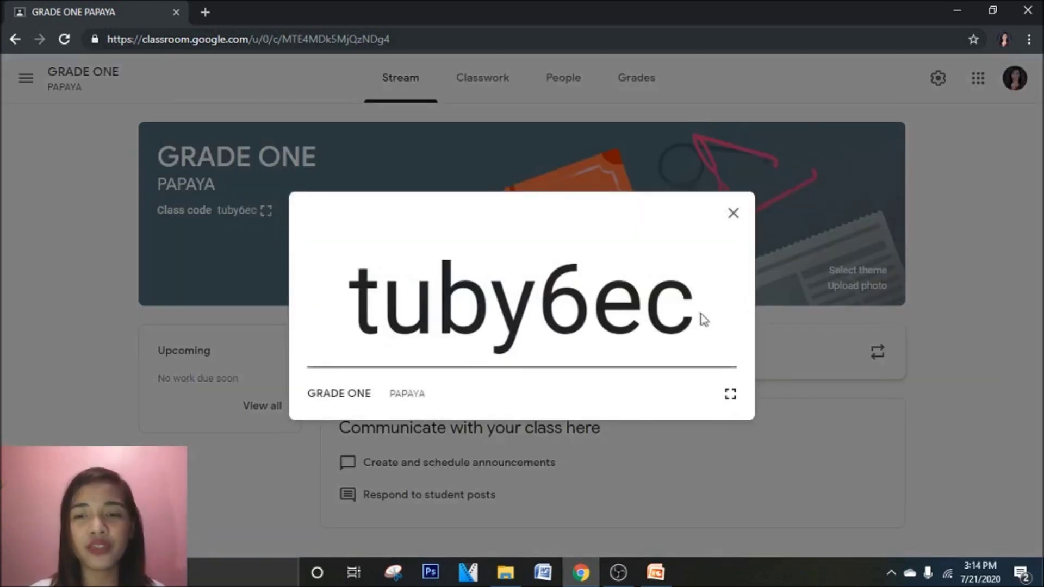
drag(690, 313, 350, 309)
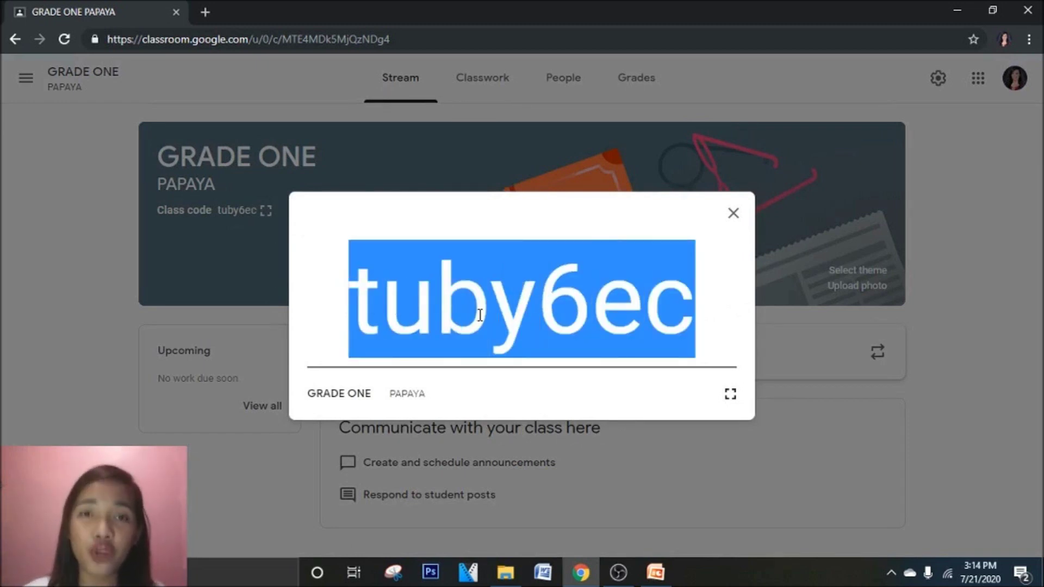
click(556, 336)
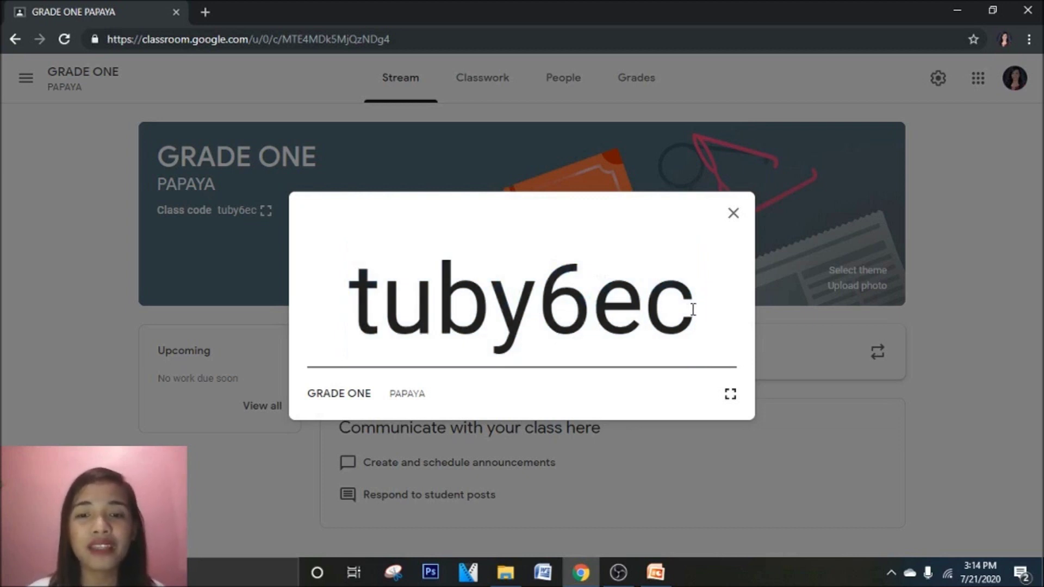
mouse_move(693, 309)
mouse_down()
mouse_move(359, 306)
mouse_move(699, 318)
mouse_up()
click(700, 335)
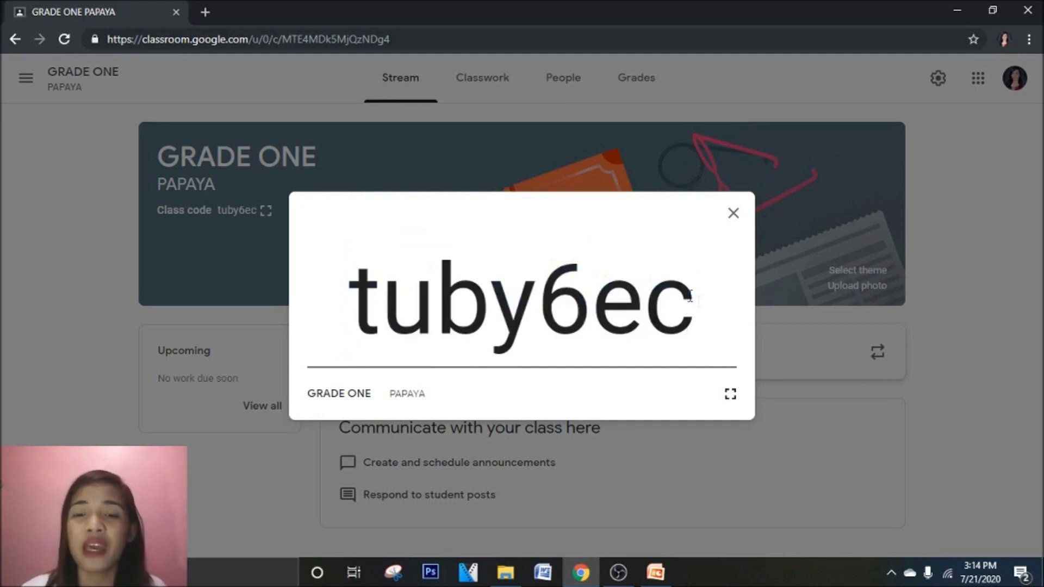
drag(685, 314, 200, 326)
drag(334, 328, 725, 352)
drag(690, 310, 252, 324)
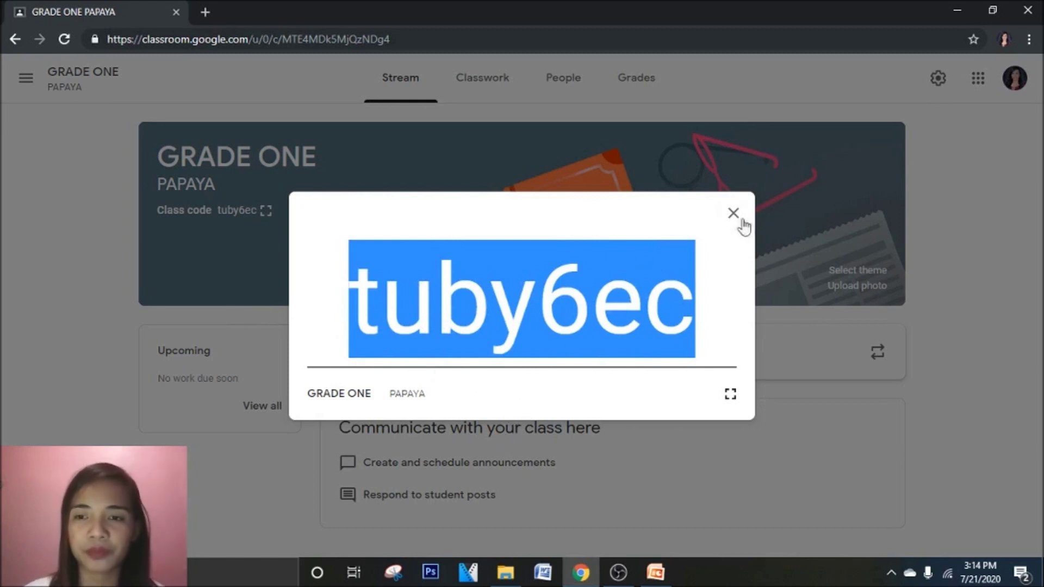
click(706, 317)
mouse_move(706, 317)
mouse_down()
mouse_move(351, 300)
mouse_move(696, 316)
mouse_up()
click(351, 300)
click(666, 316)
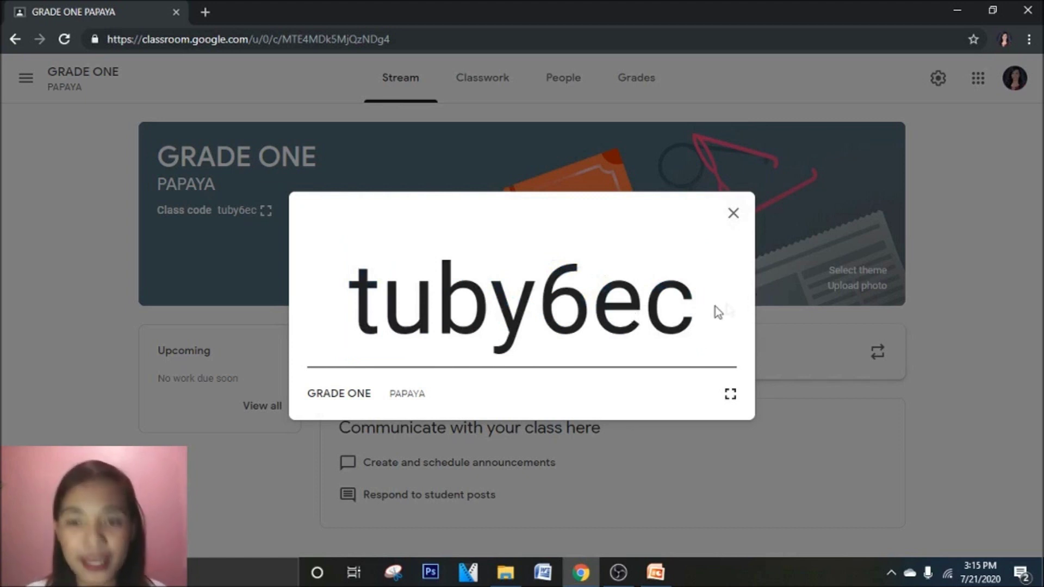
drag(707, 313, 340, 290)
click(734, 215)
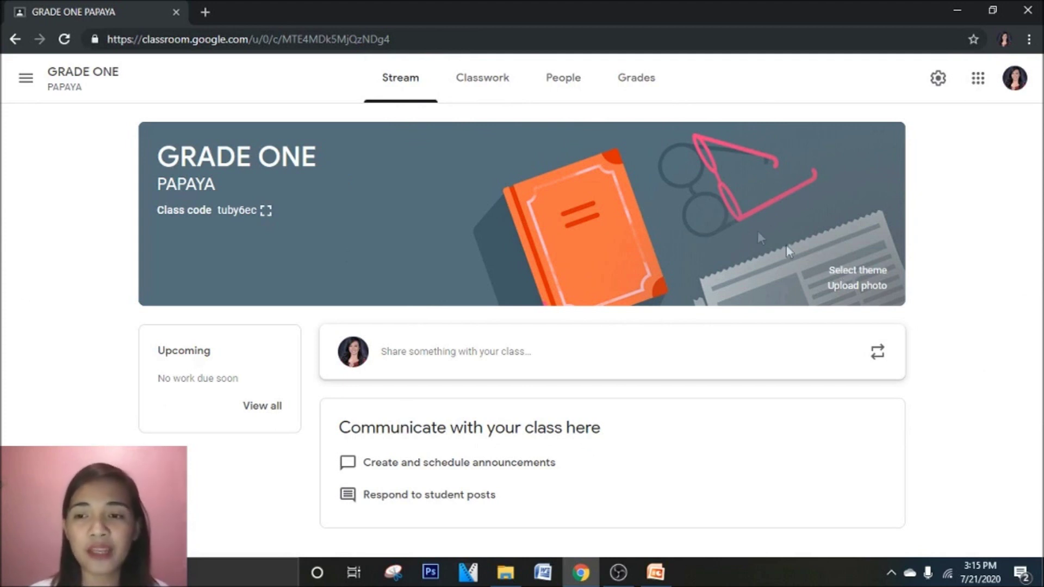
- Set the class theme to the blue back-to-school image with the backpack from the General gallery
click(869, 272)
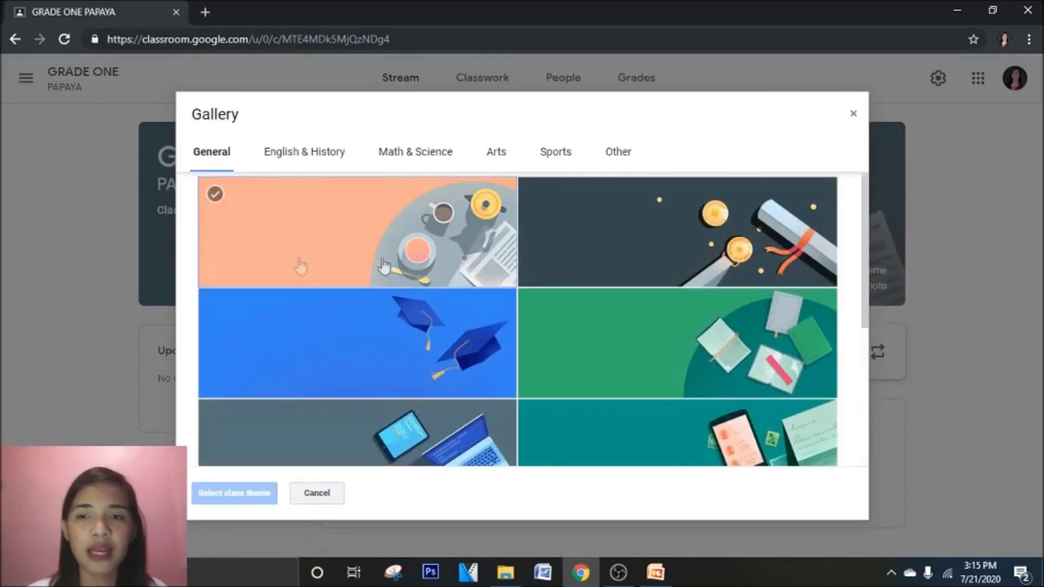
scroll(706, 266, down, 3)
scroll(706, 266, down, 2)
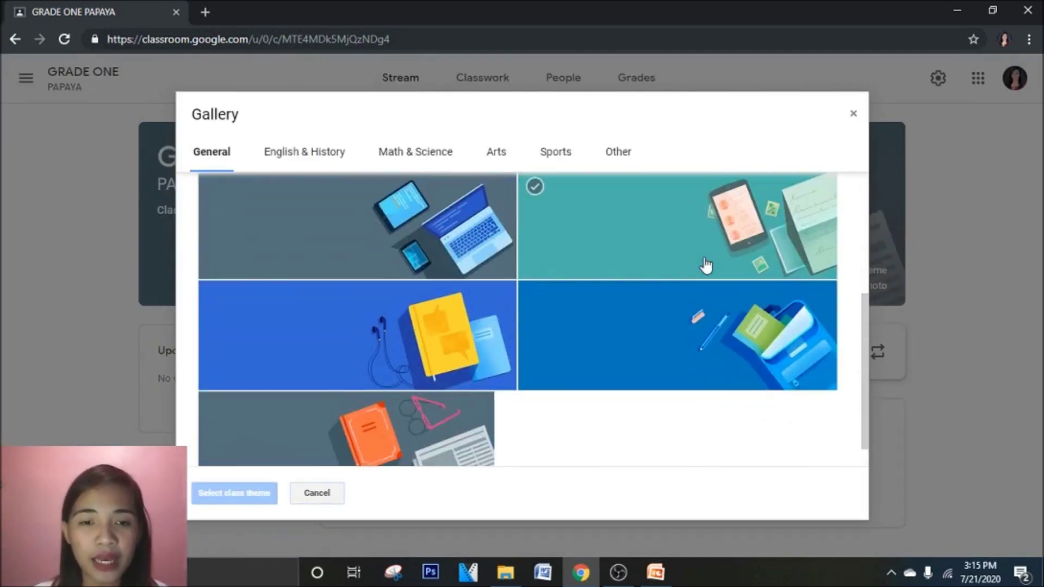
scroll(706, 266, down, 1)
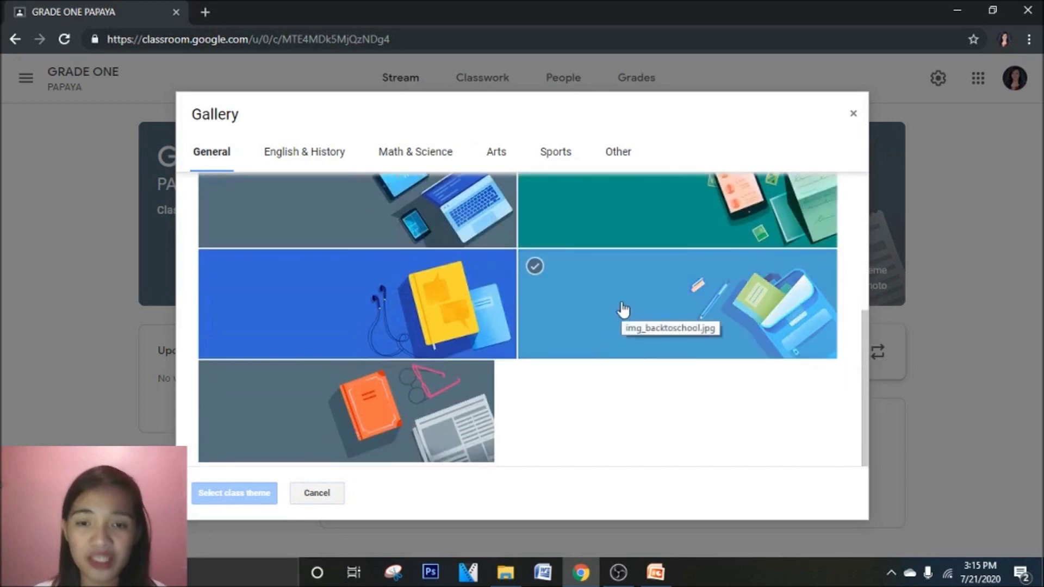
click(603, 312)
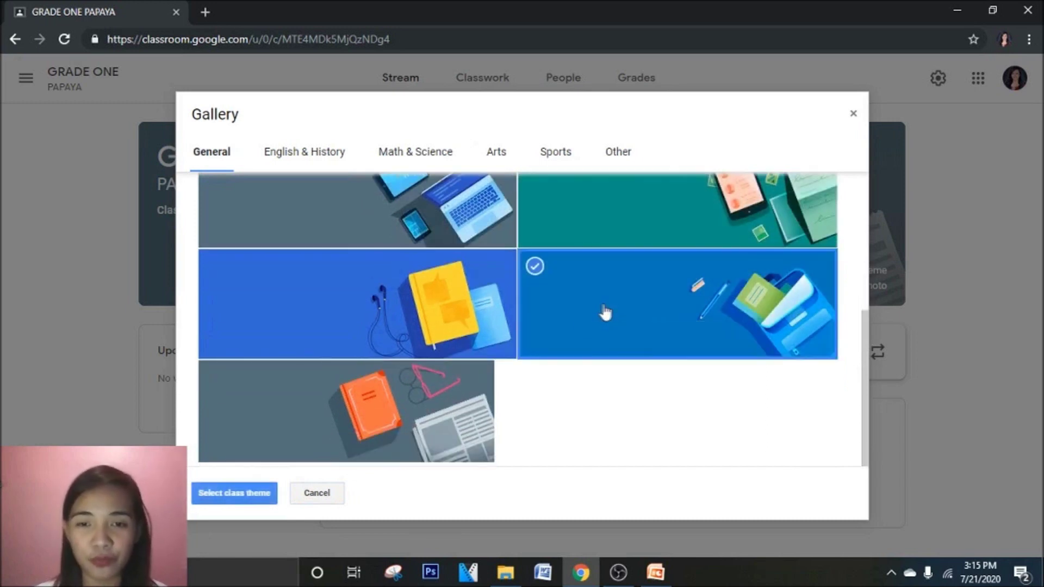
click(247, 496)
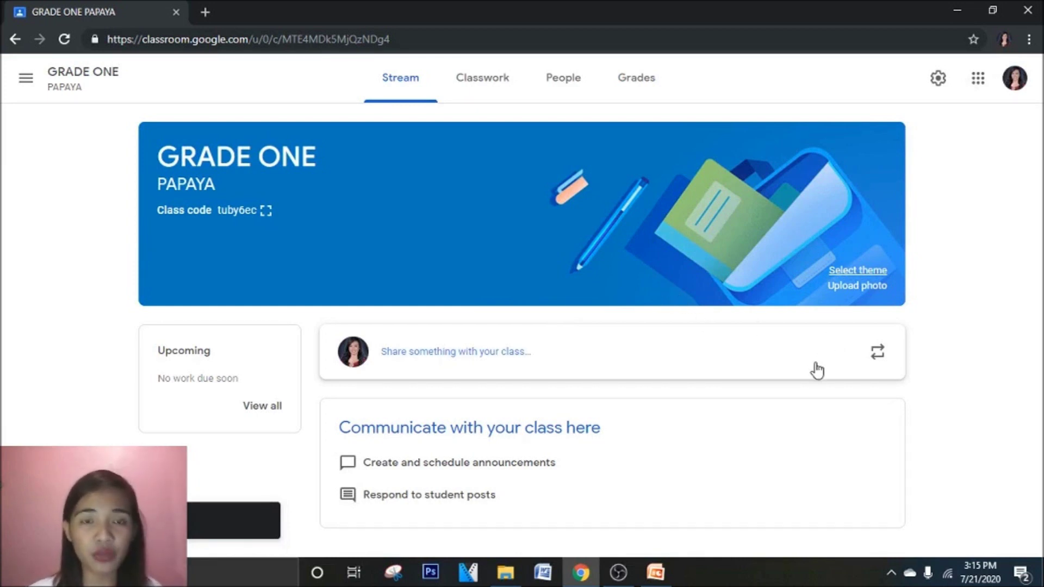
- Upload WITH KIDS.jpg from the Desktop folder VLOG FILES > pictures background as the class header photo
click(868, 296)
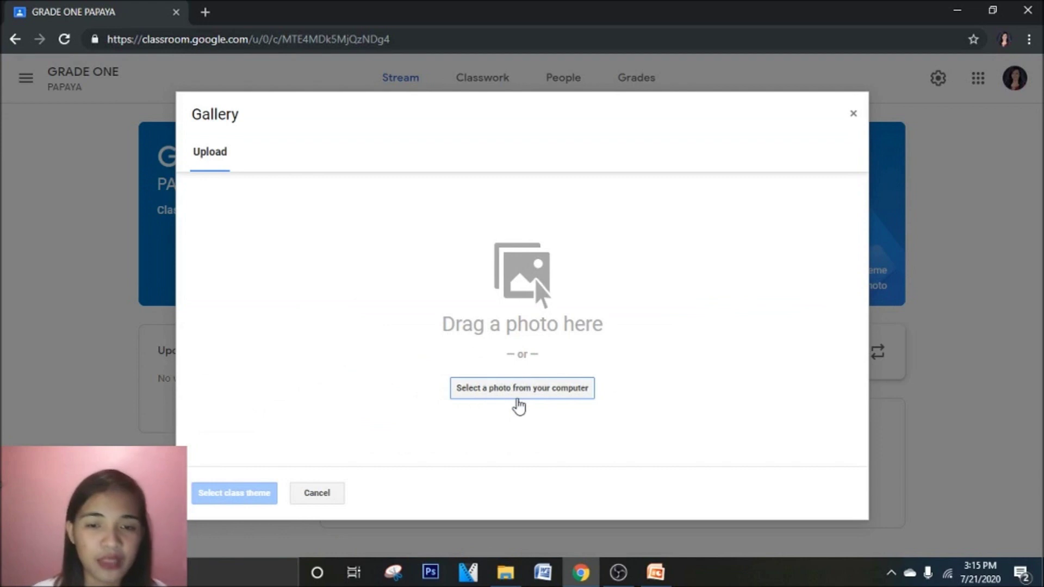
click(521, 397)
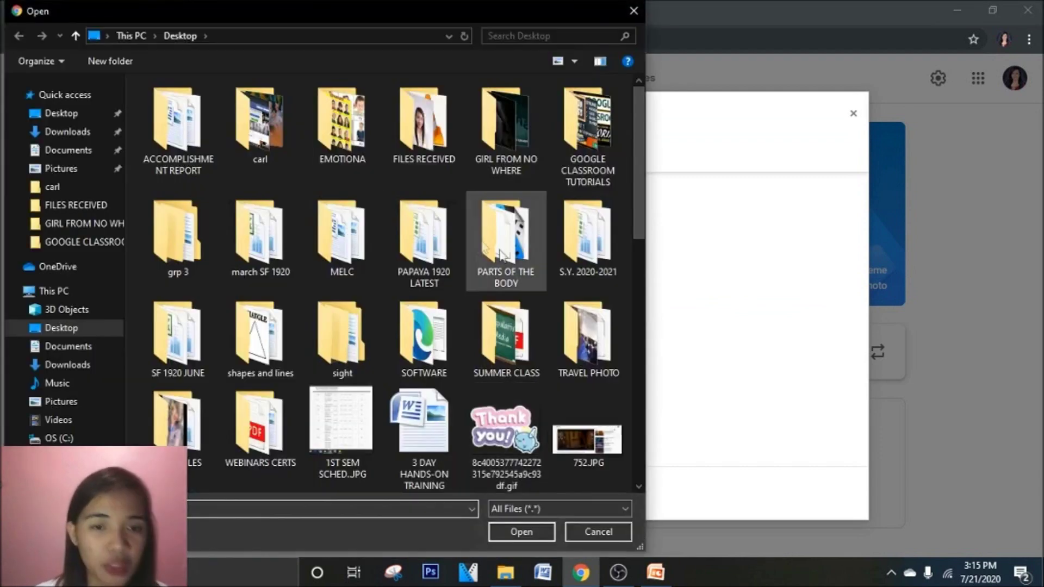
scroll(187, 454, down, 1)
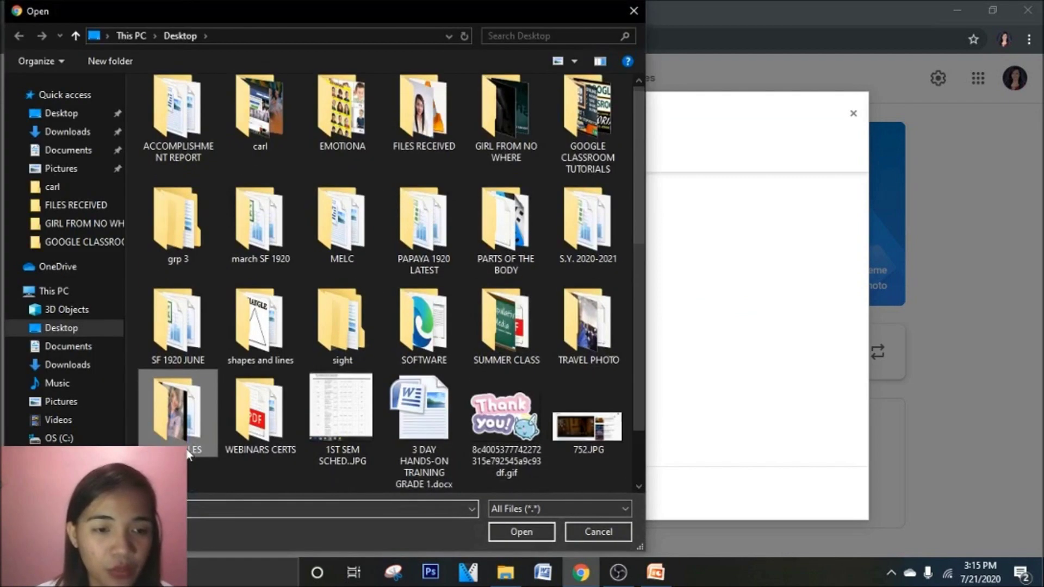
double_click(187, 454)
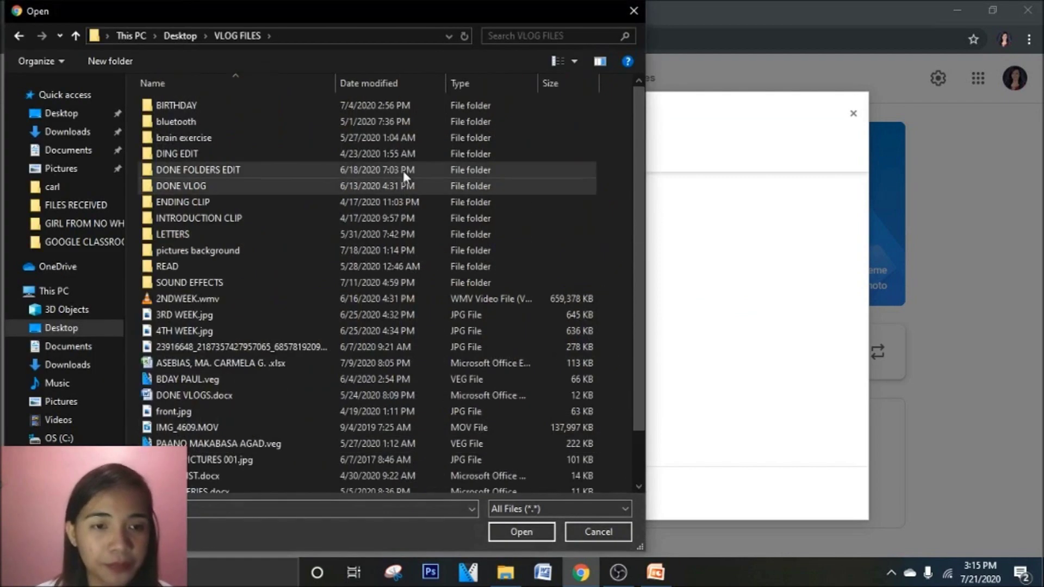
double_click(329, 253)
click(538, 278)
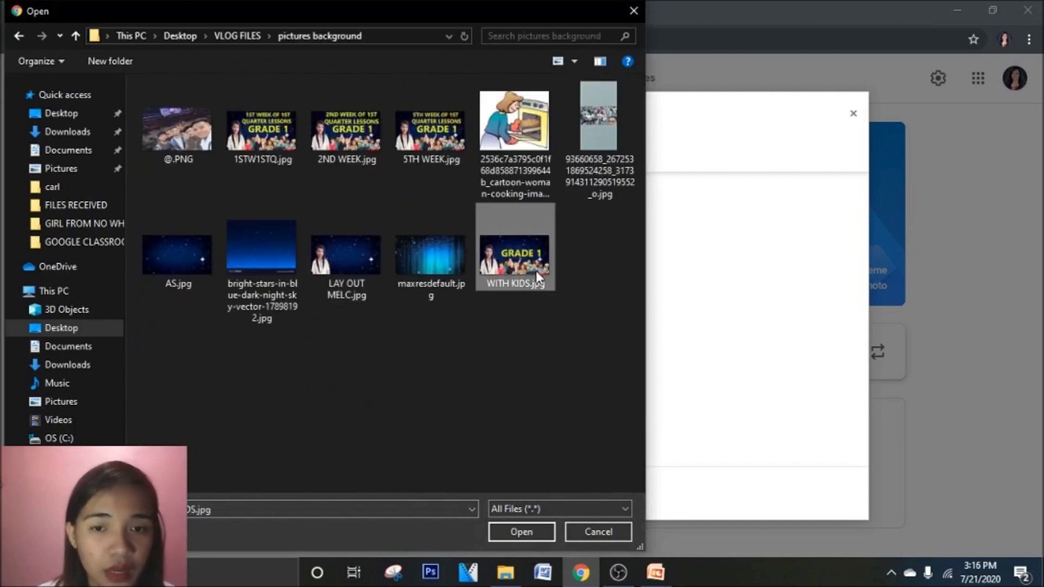
click(549, 531)
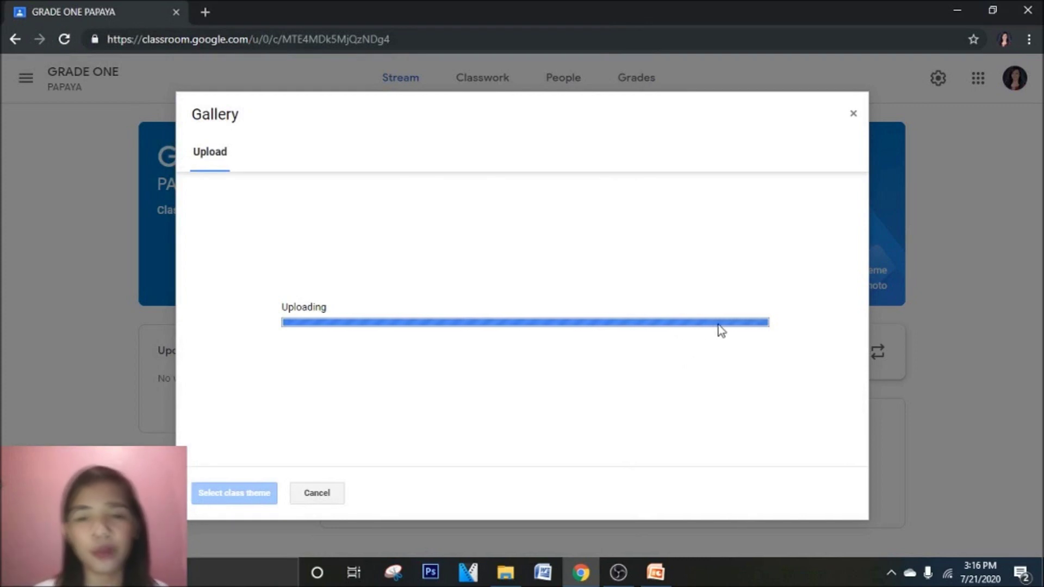
- Crop the uploaded photo to its full width around the teacher and the GRADE 1 text, and apply it as the class theme
drag(570, 325, 552, 309)
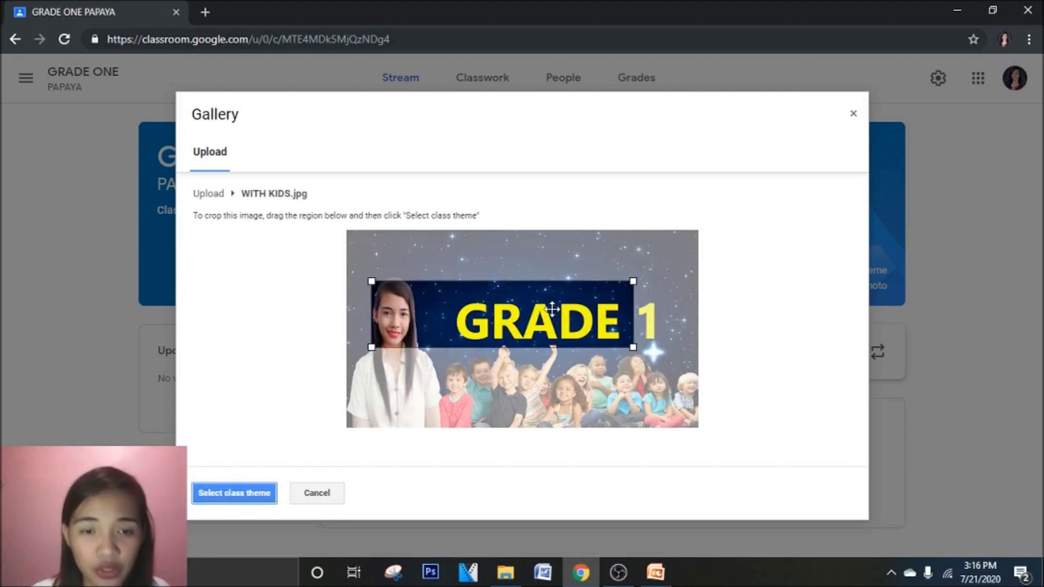
drag(633, 347, 706, 402)
drag(671, 338, 706, 387)
drag(673, 350, 673, 344)
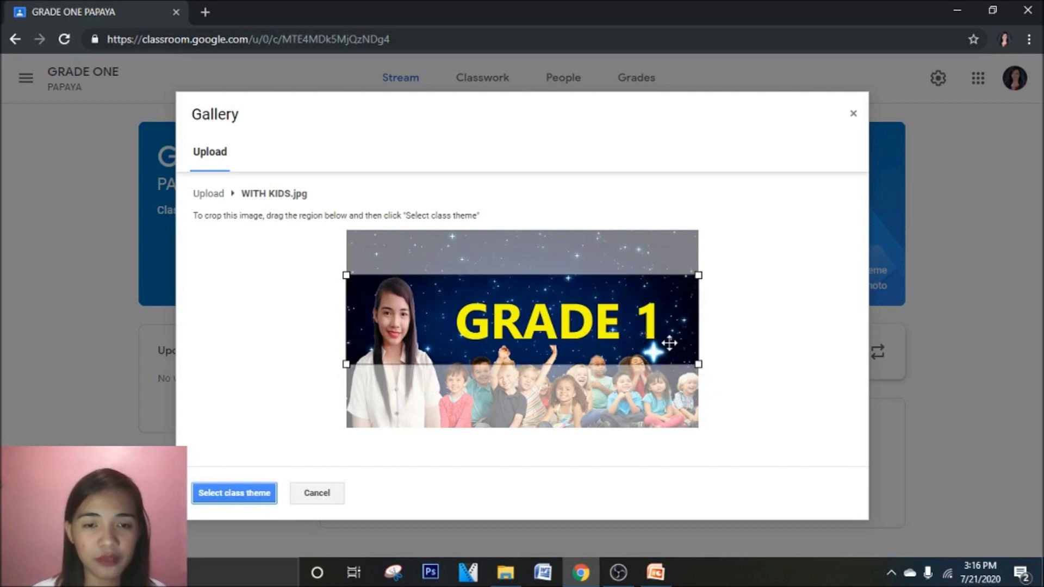
click(234, 493)
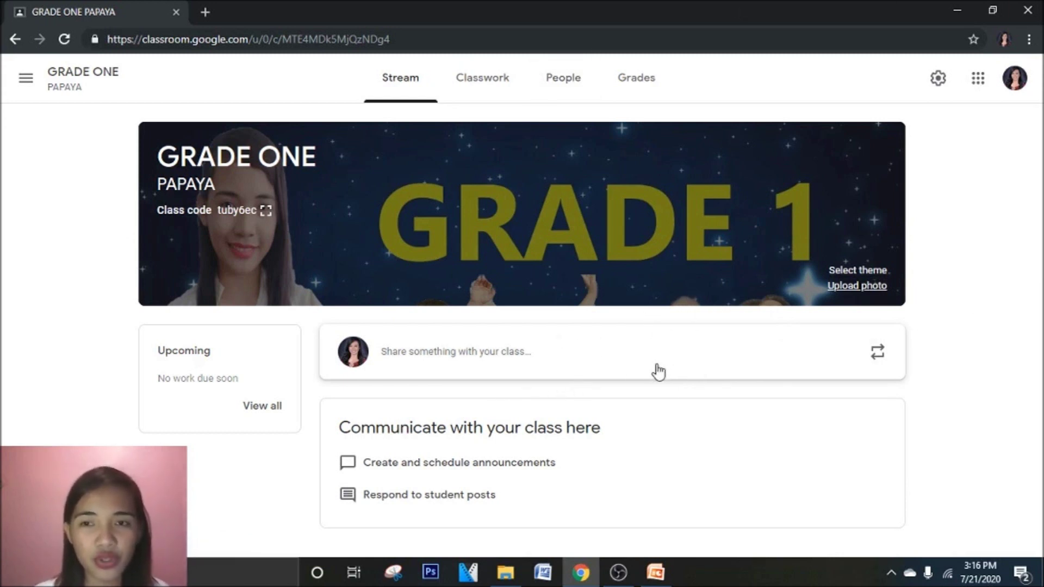
- Start a class announcement for all students and attach ang-bahay-namin.pdf from My Drive in Google Drive
click(539, 365)
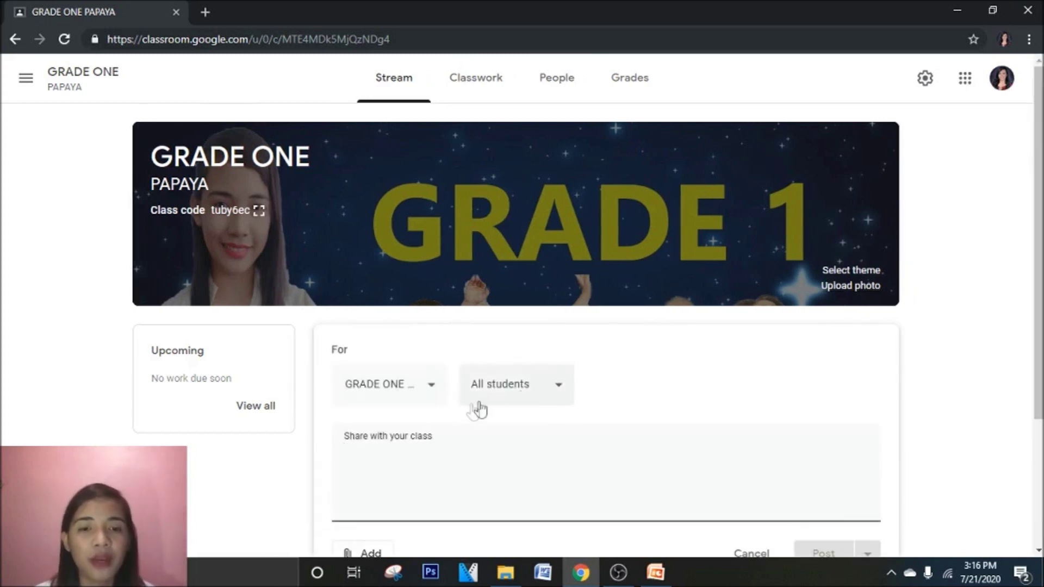
scroll(457, 447, down, 1)
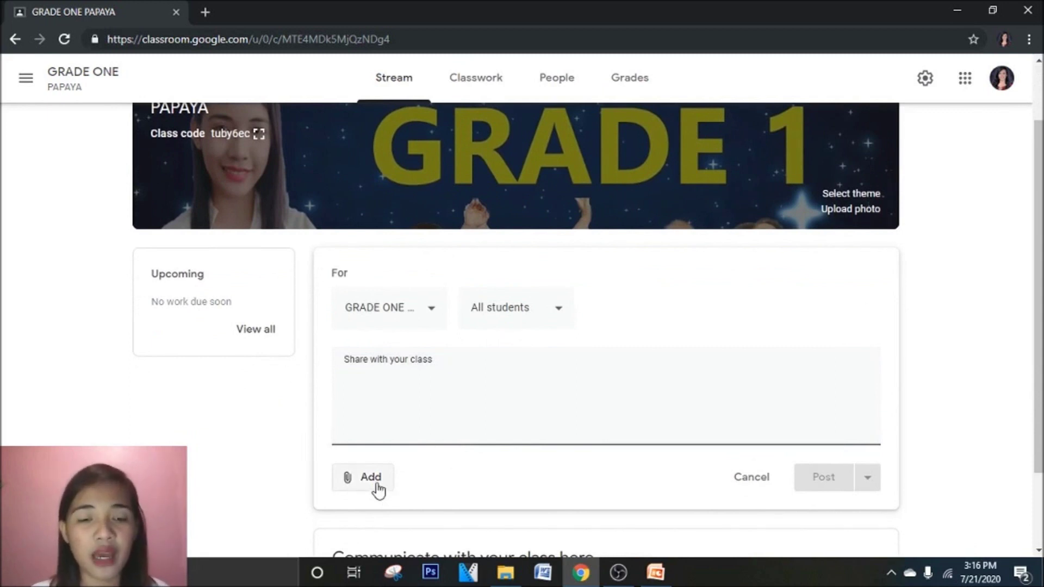
click(379, 490)
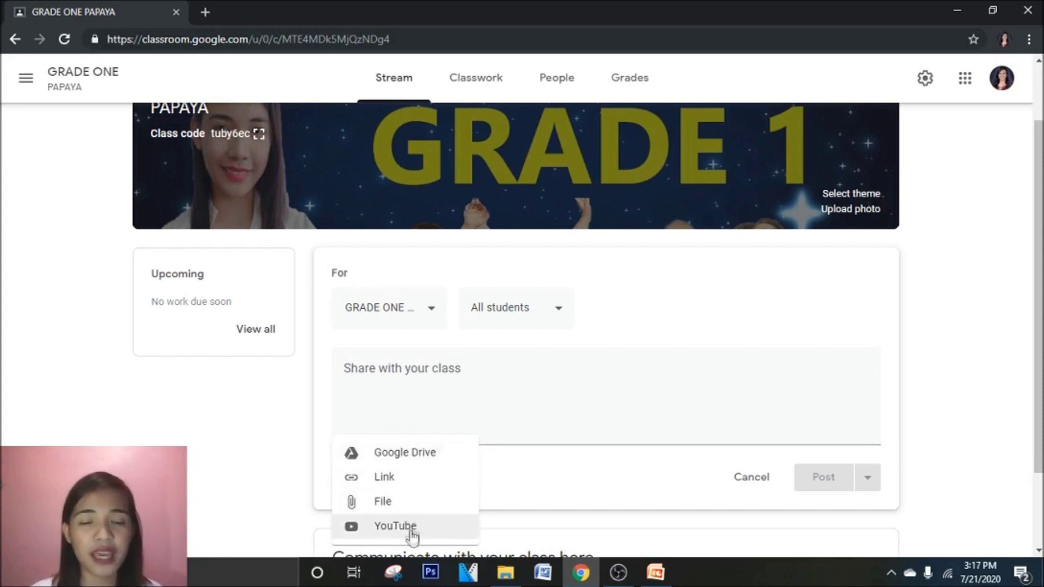
click(428, 458)
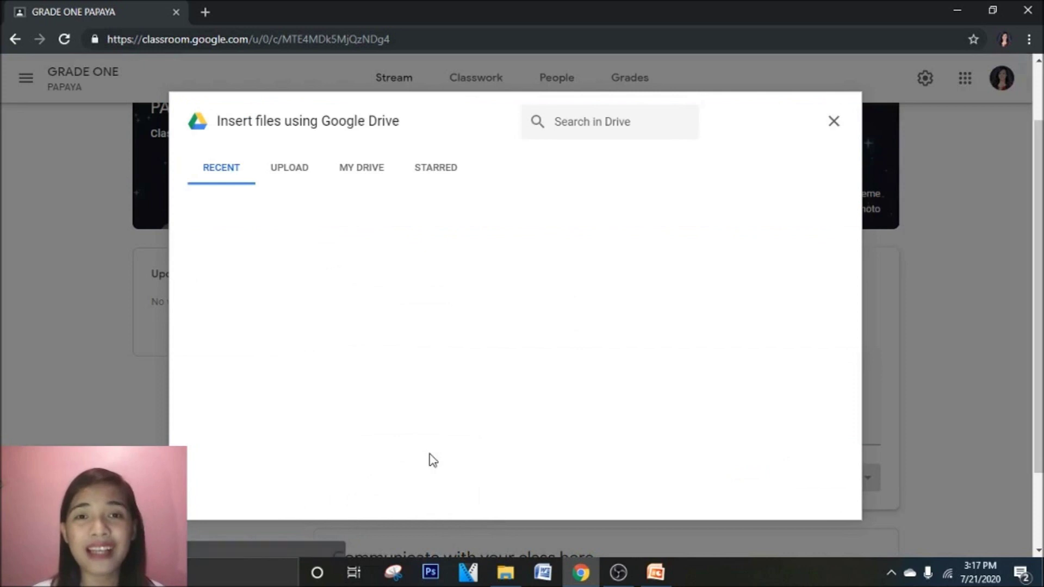
click(368, 175)
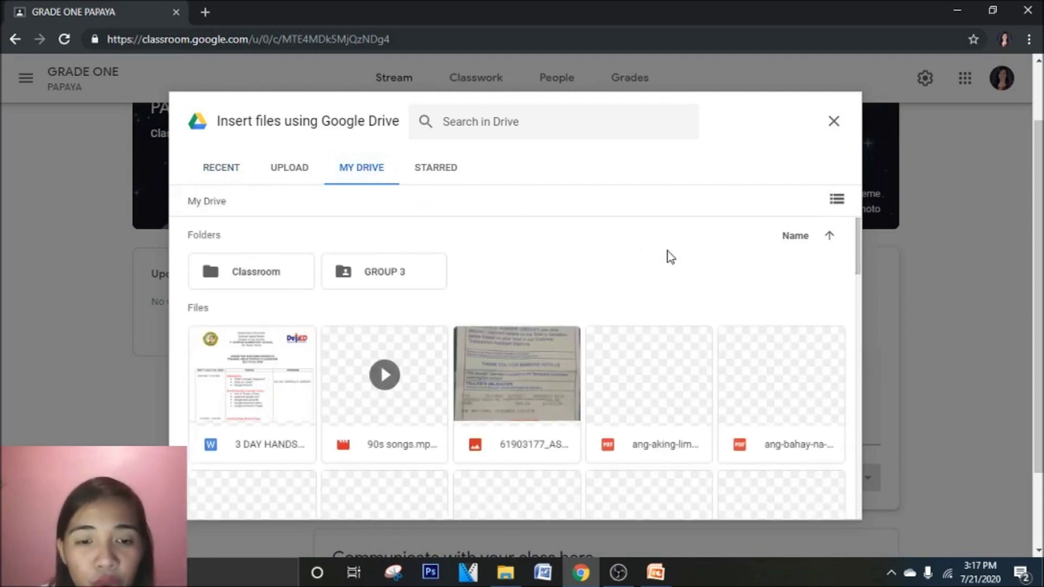
scroll(671, 257, down, 4)
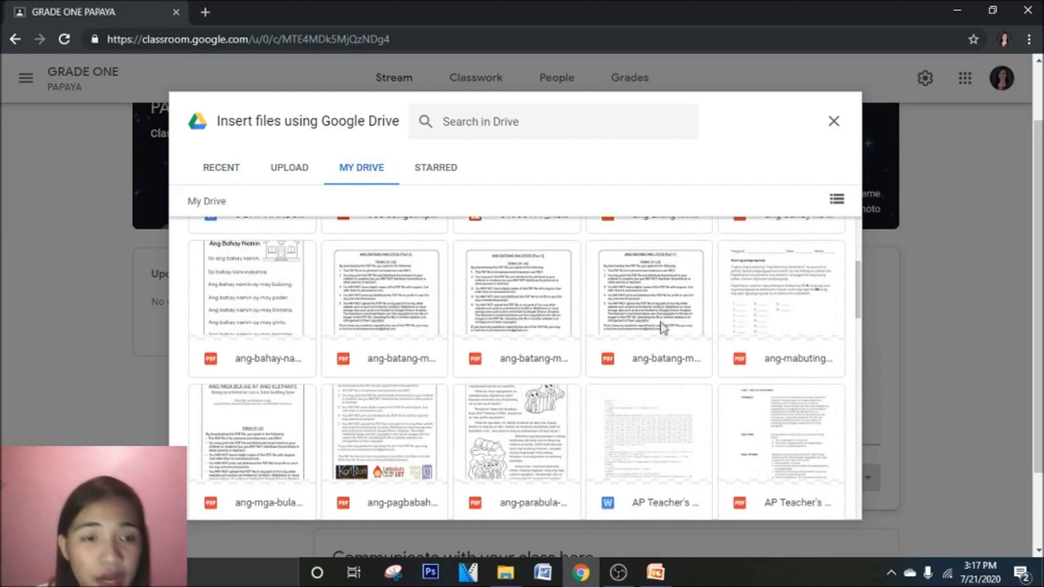
click(267, 308)
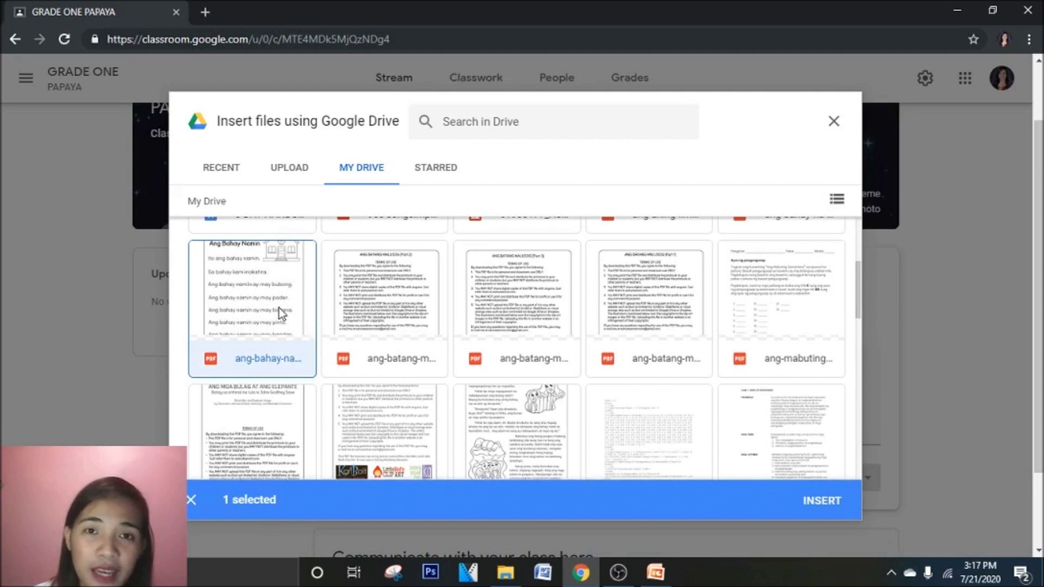
click(827, 500)
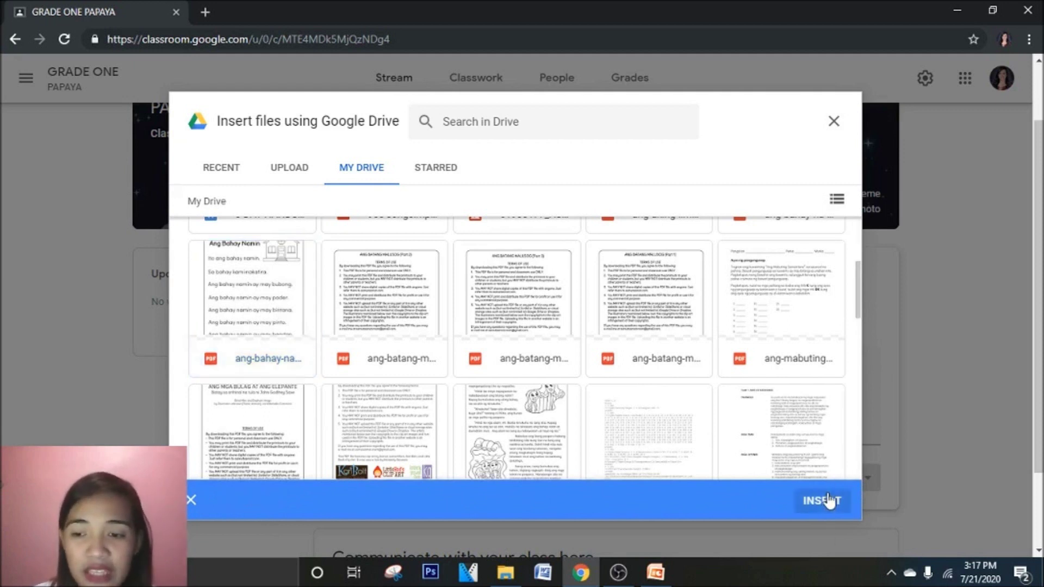
- Write "Takdang Aralin: Basahin ng maigi ang akda at sagutin ang mga tanong." as the announcement text and post it
scroll(881, 368, down, 3)
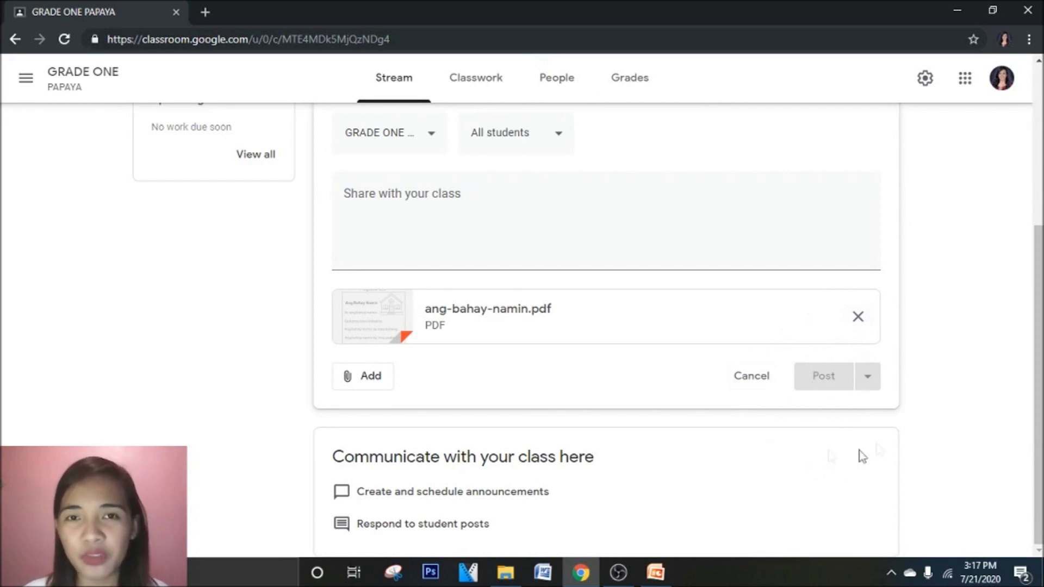
click(487, 204)
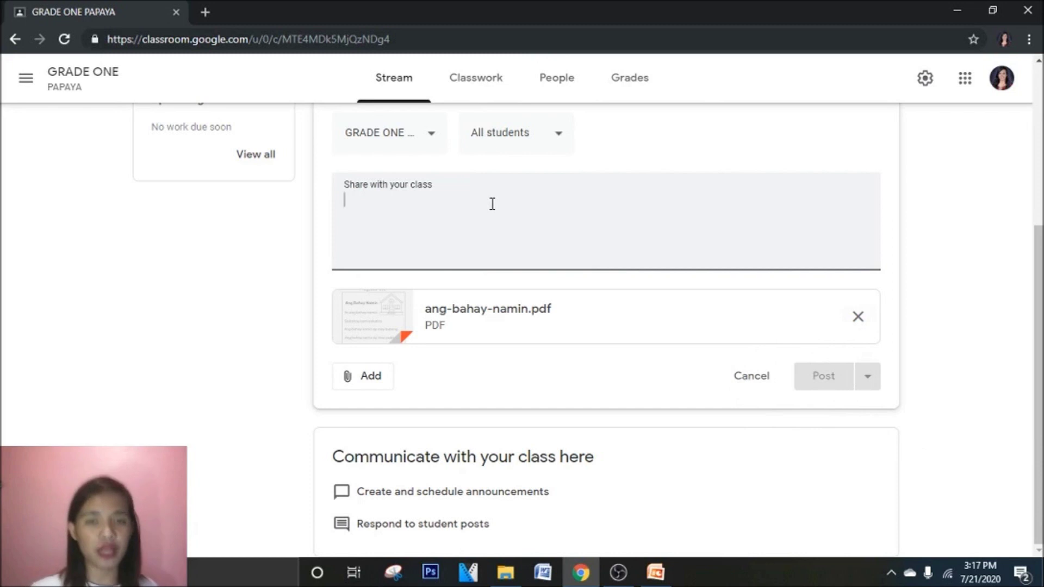
text(Takdang Aralin: Basa)
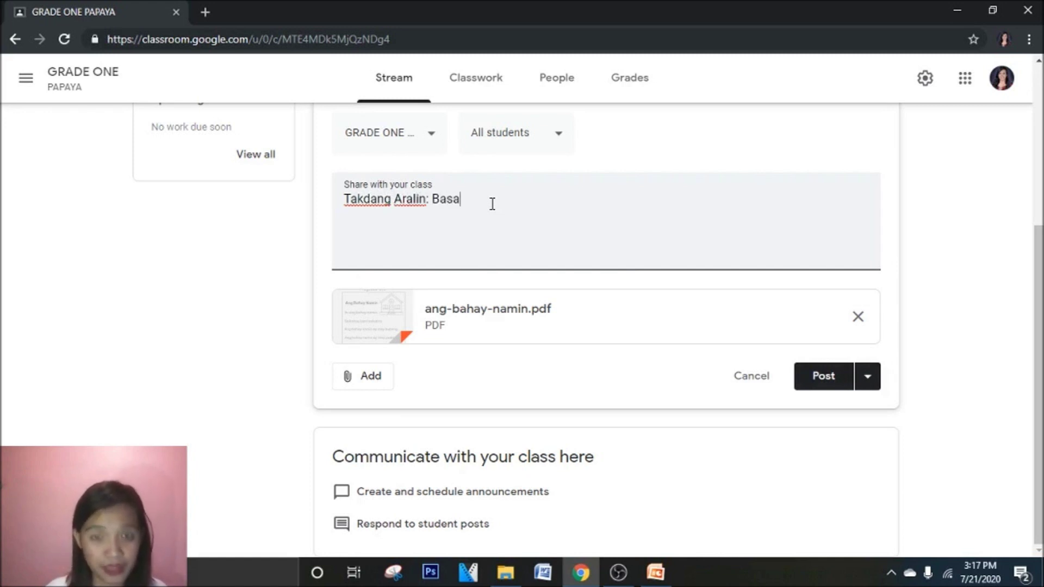
text(hin ng ma)
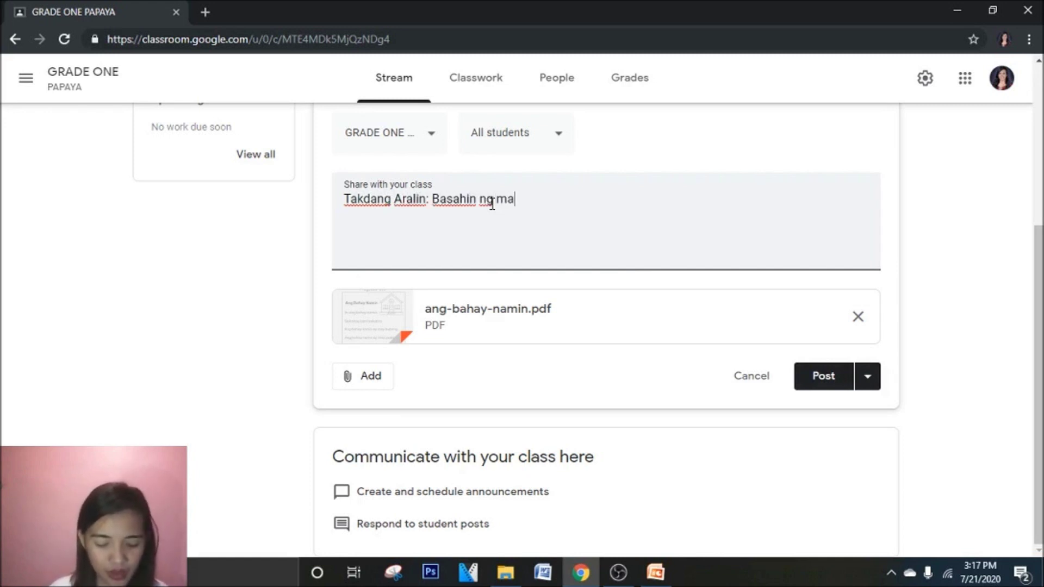
text(igi ang a)
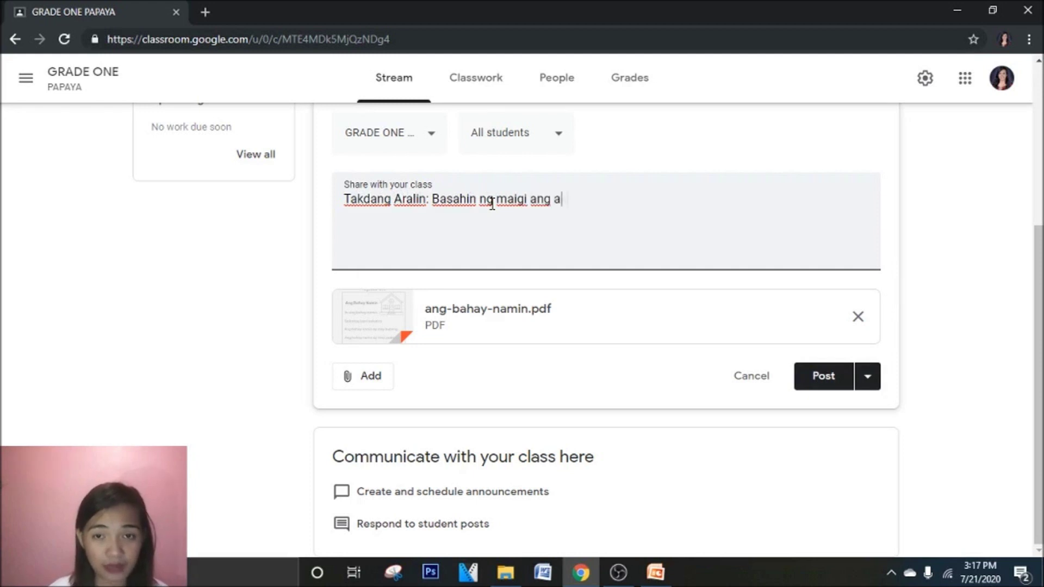
text(kda at sagutin ang mga ta)
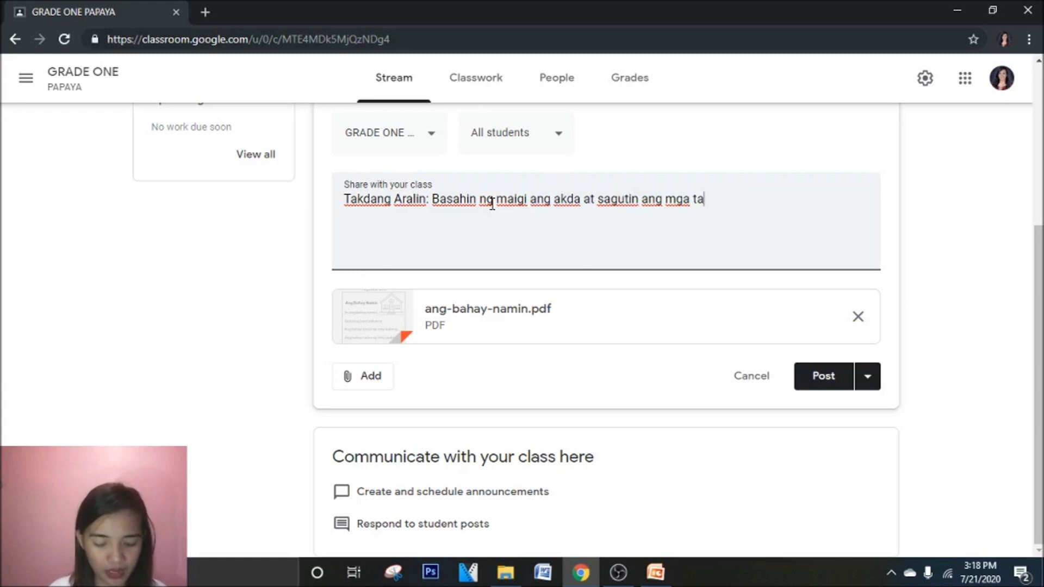
text(nong.)
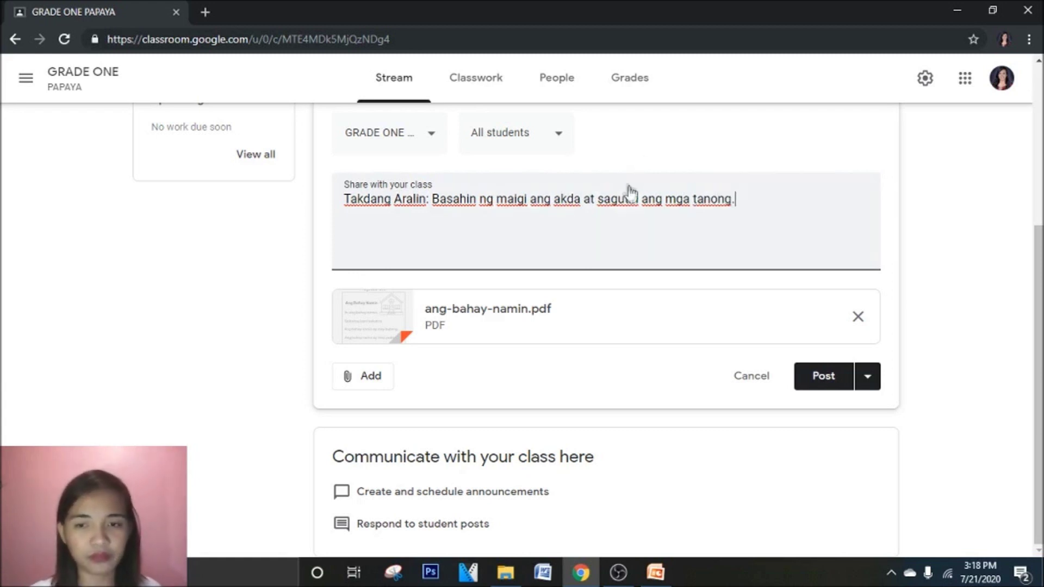
click(825, 381)
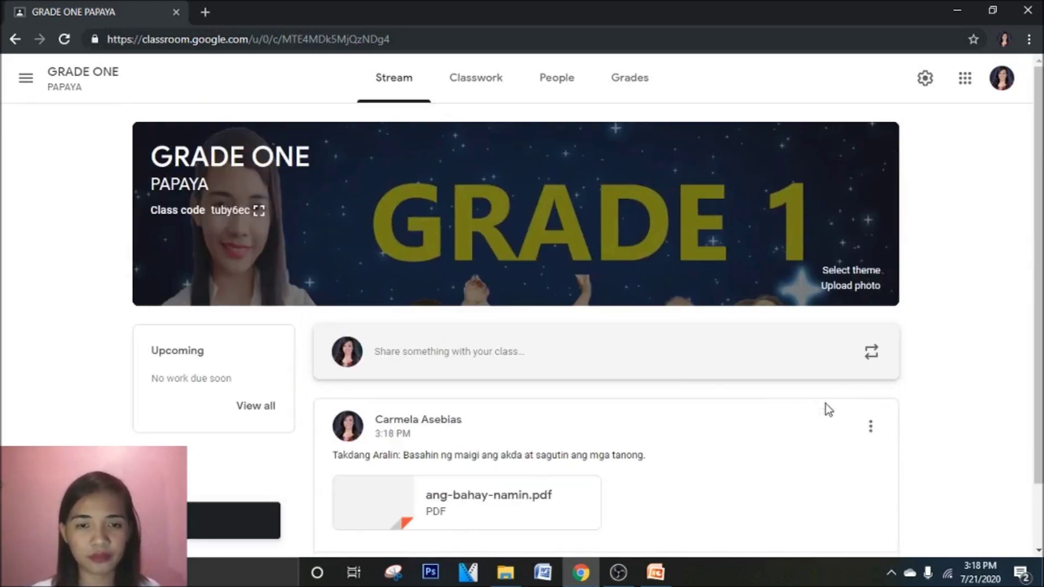
- Check the comment field of the posted announcement, and start another announcement with its attachment choices open
scroll(692, 364, down, 2)
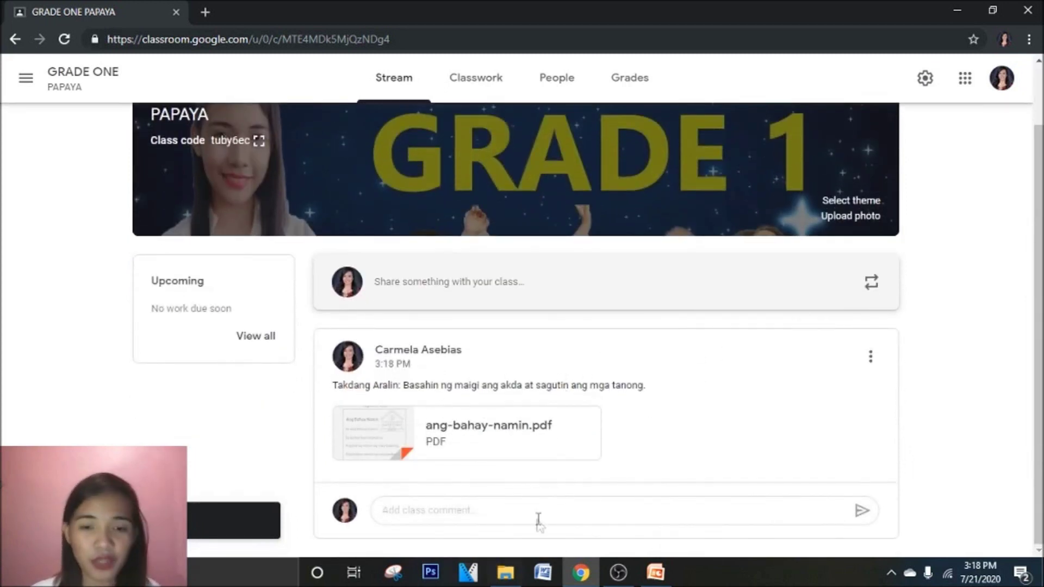
click(519, 513)
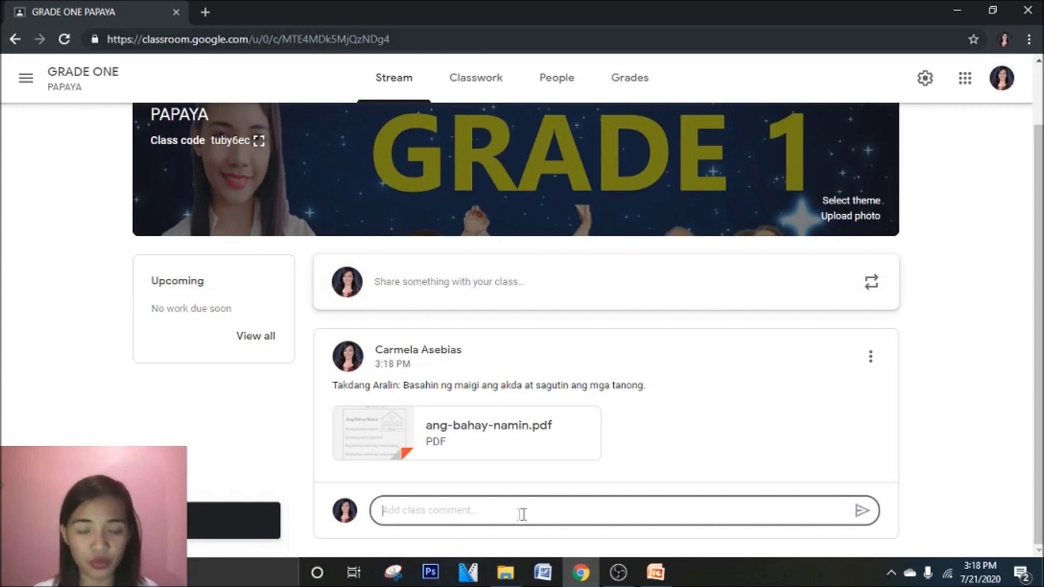
click(594, 283)
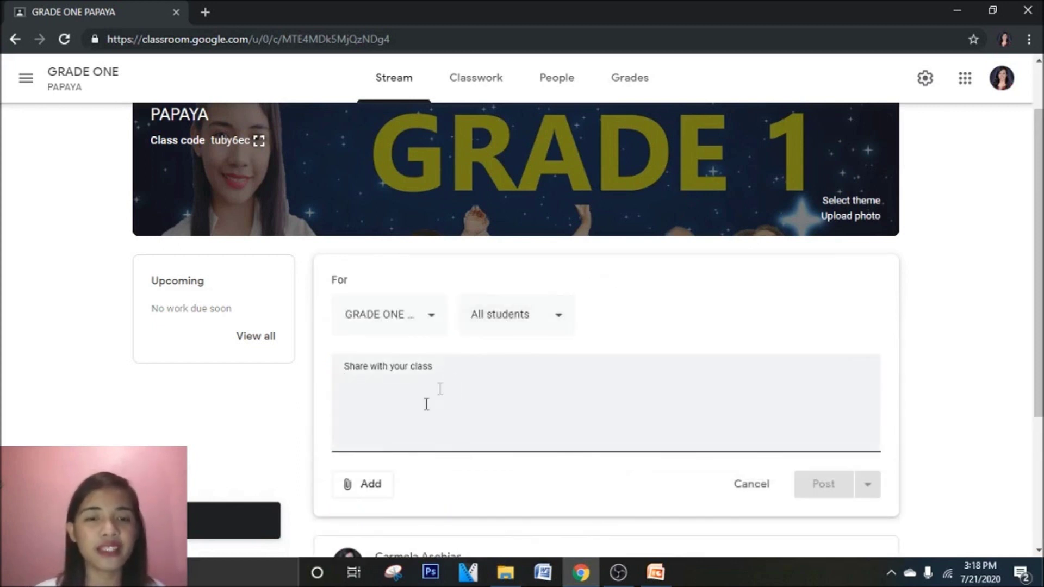
click(371, 486)
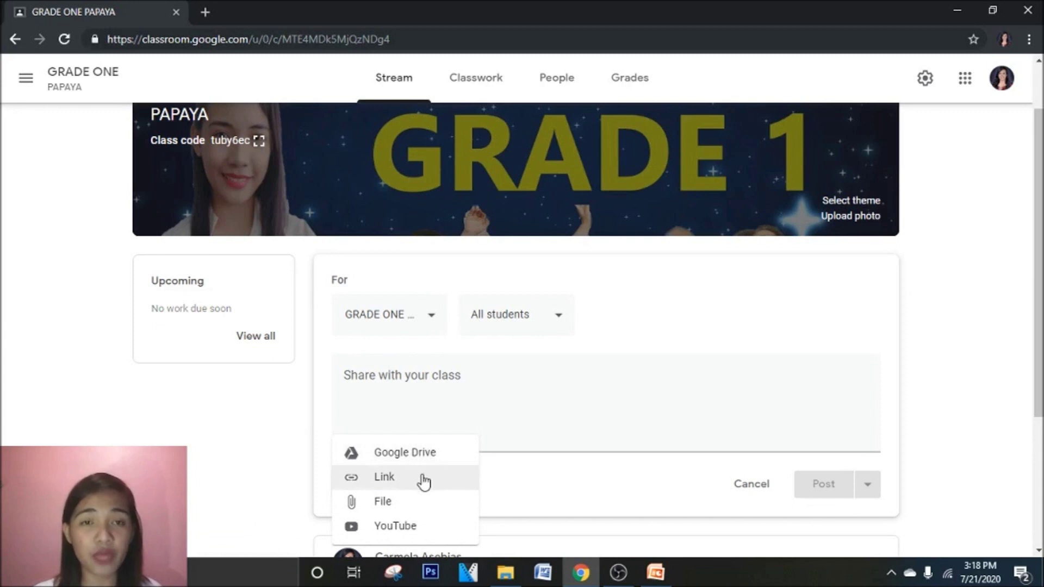
scroll(424, 482, down, 1)
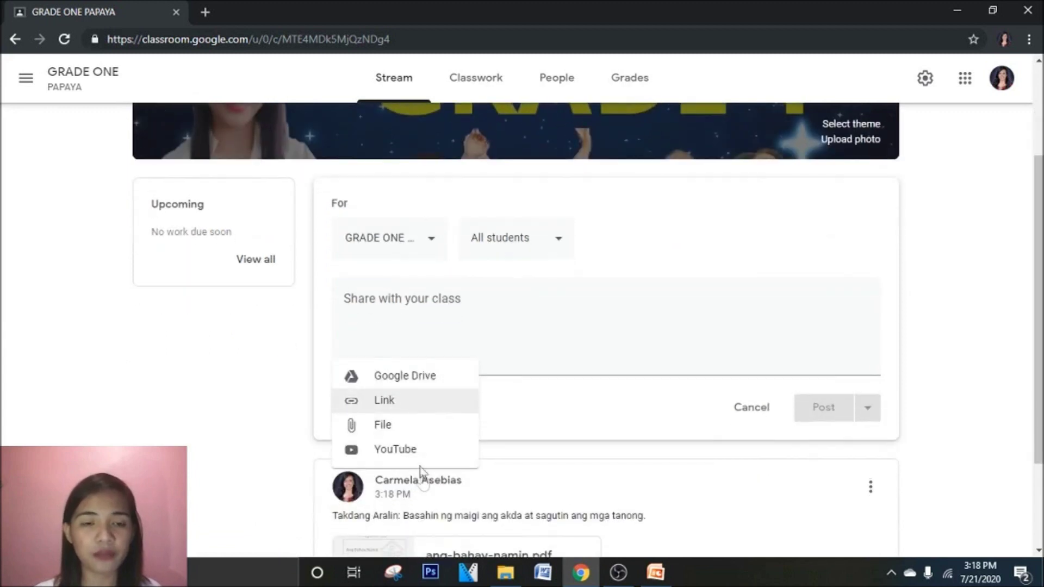
- Search Google for "parts of the body for children" in a new browser tab
click(205, 13)
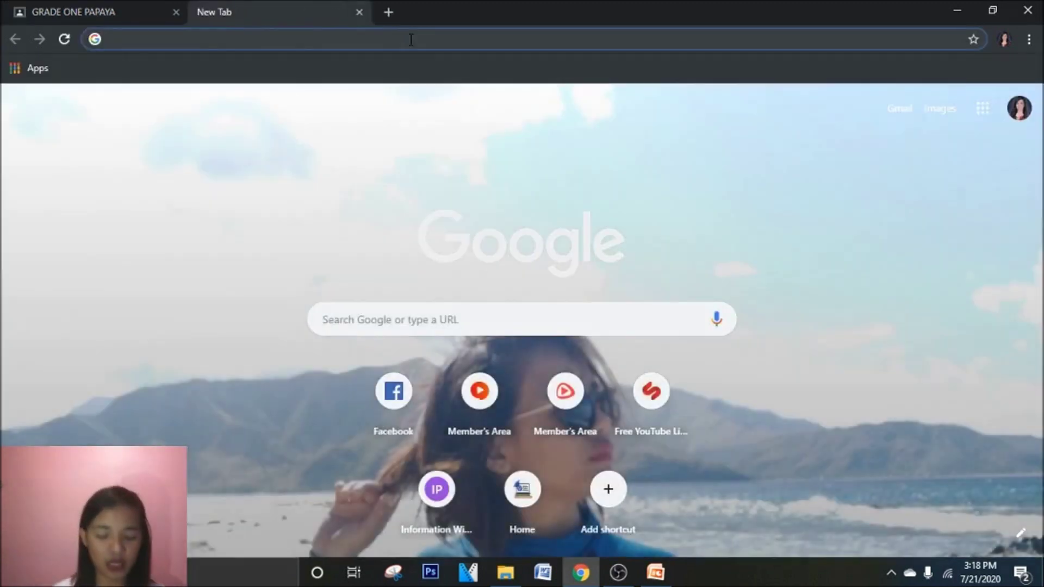
text(parts of)
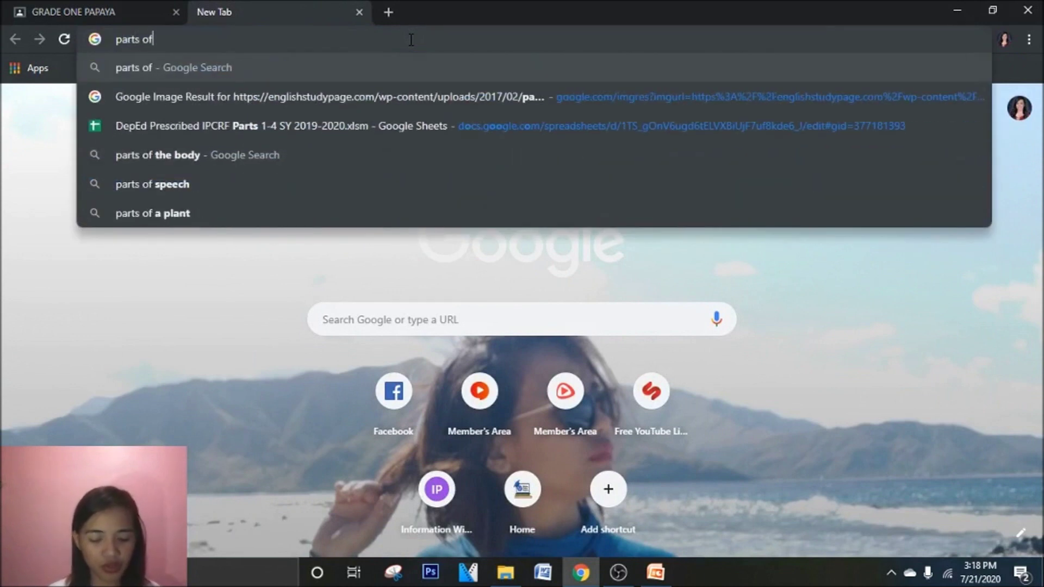
text( the body)
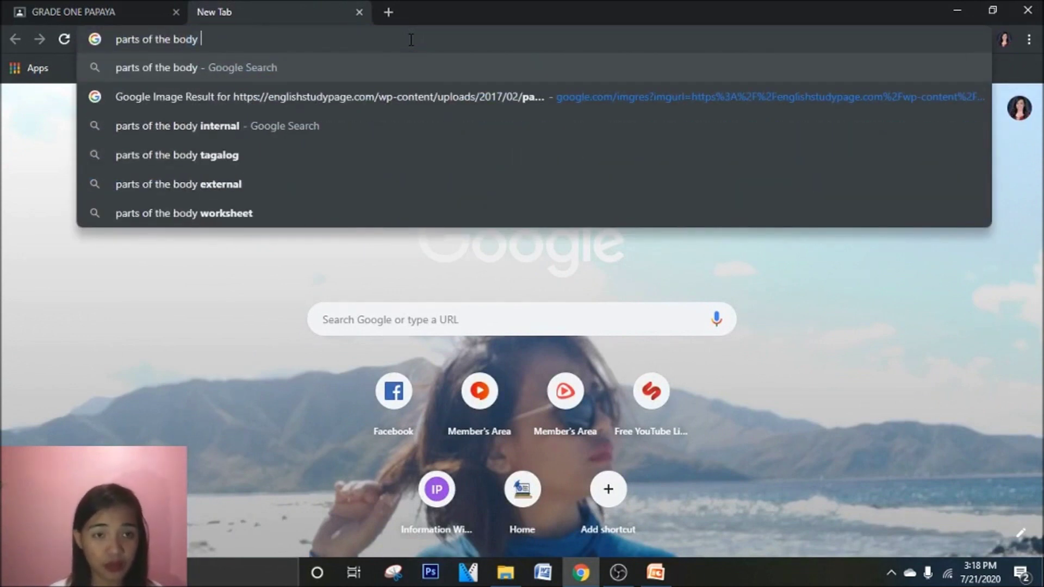
text( for childr)
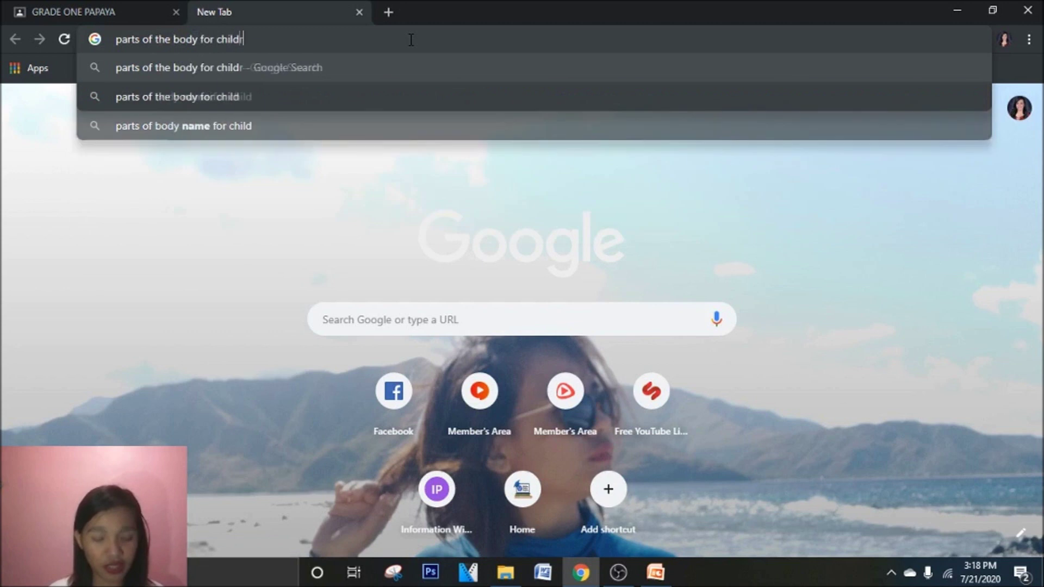
text(en)
key(Return)
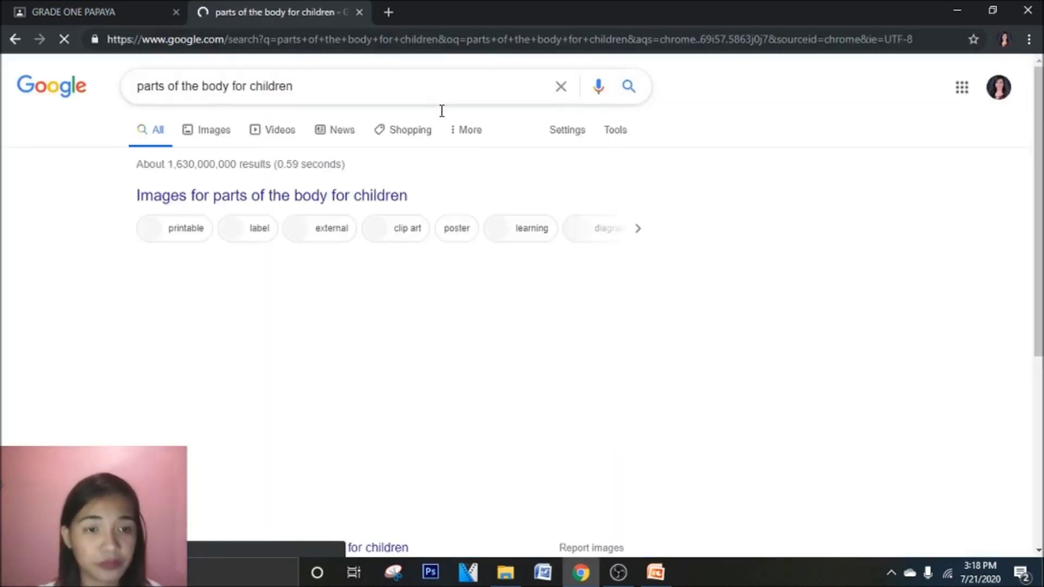
- Open the theschoolrun.com result "Parts of the body explained for children", copy its web address, and look through the page
scroll(580, 269, down, 8)
scroll(577, 273, down, 5)
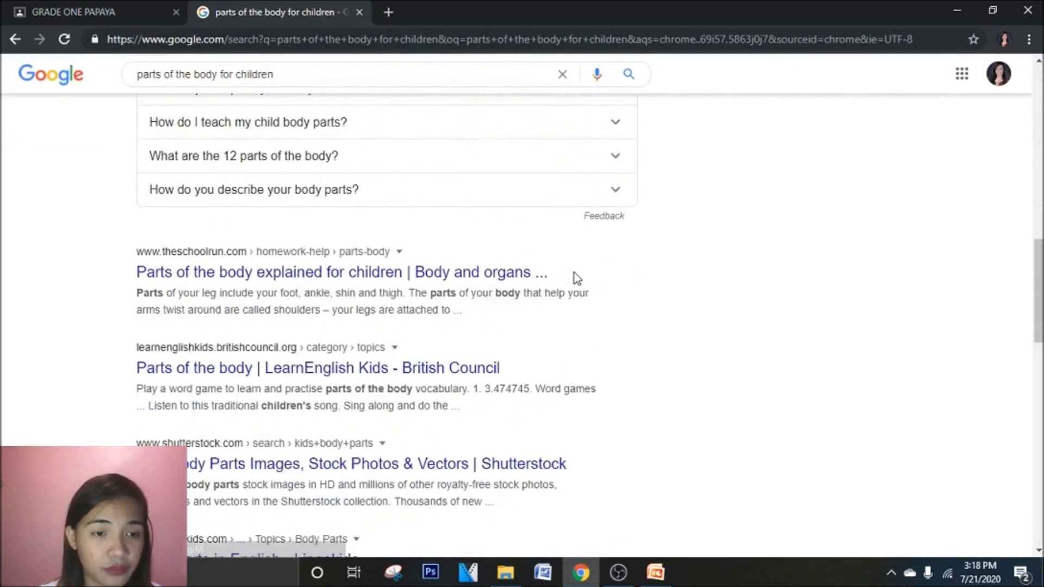
scroll(573, 275, down, 1)
click(464, 197)
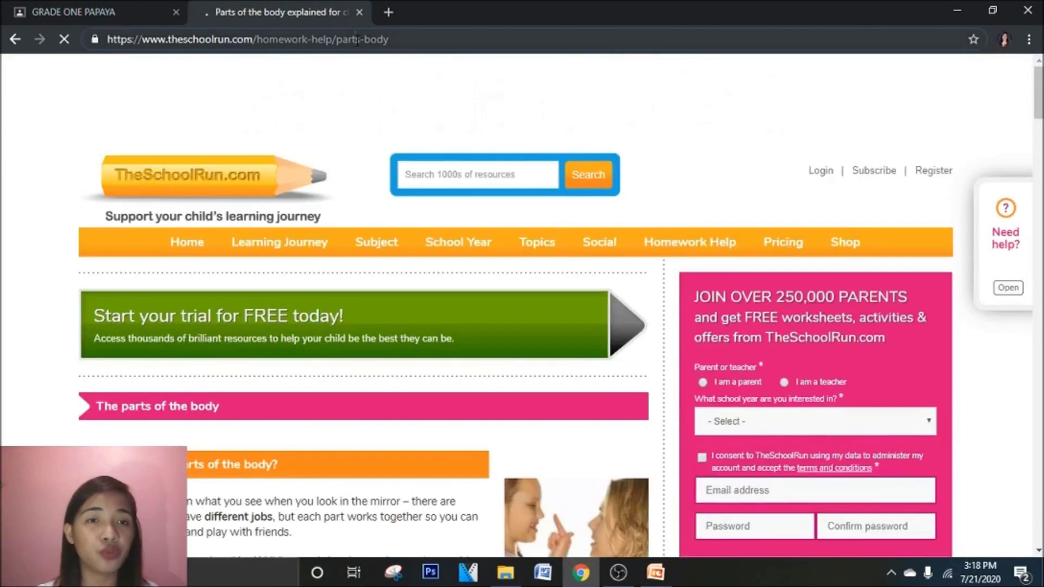
right_click(356, 39)
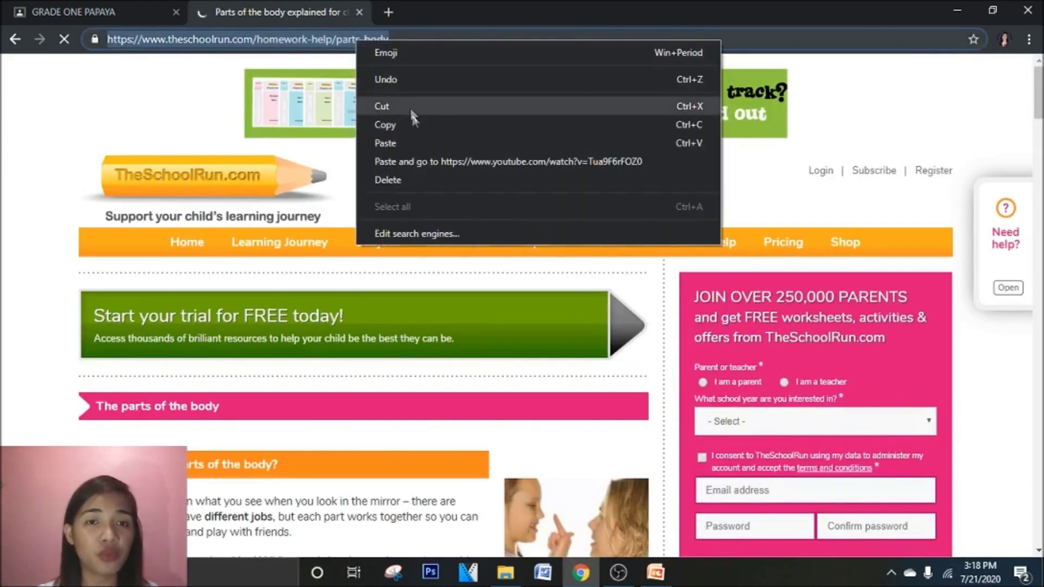
click(415, 124)
scroll(702, 170, down, 10)
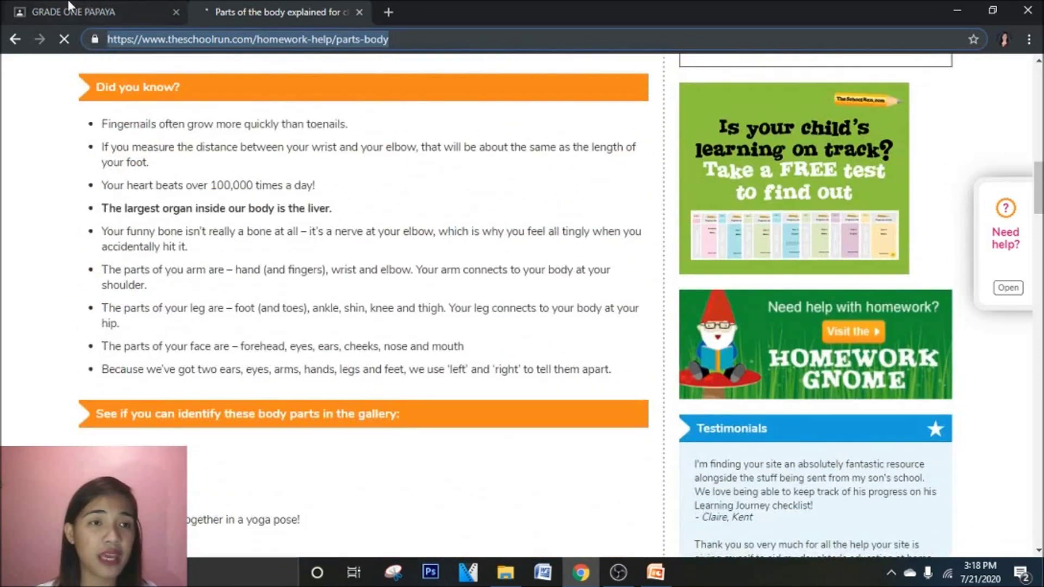
click(82, 12)
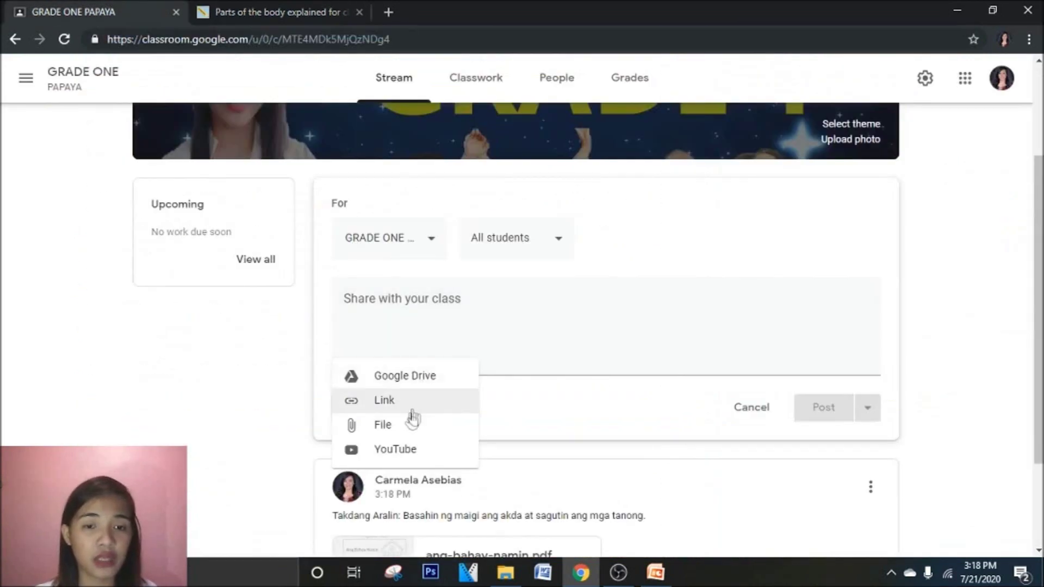
click(402, 403)
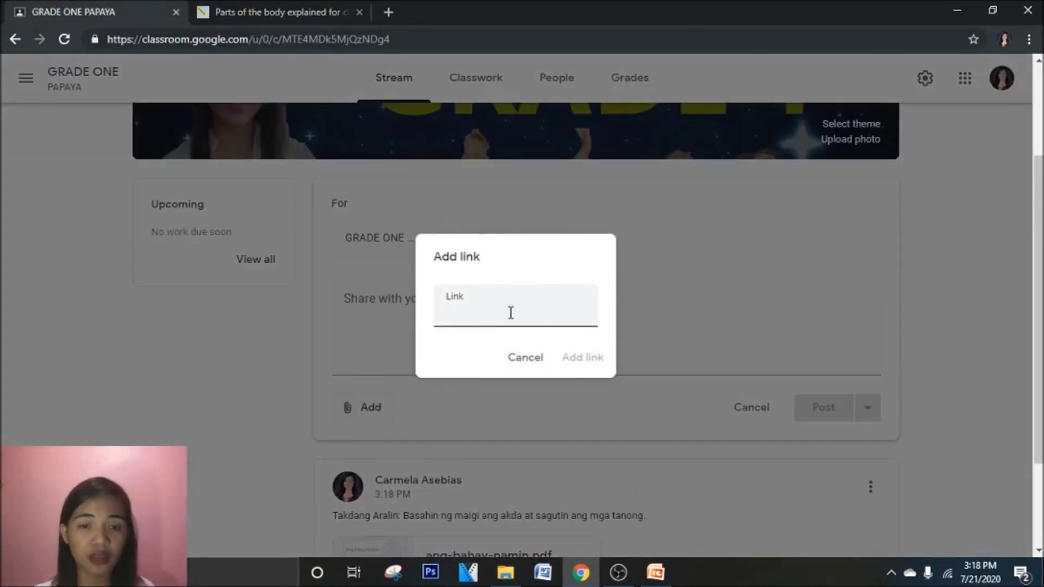
key(ctrl+v)
click(579, 360)
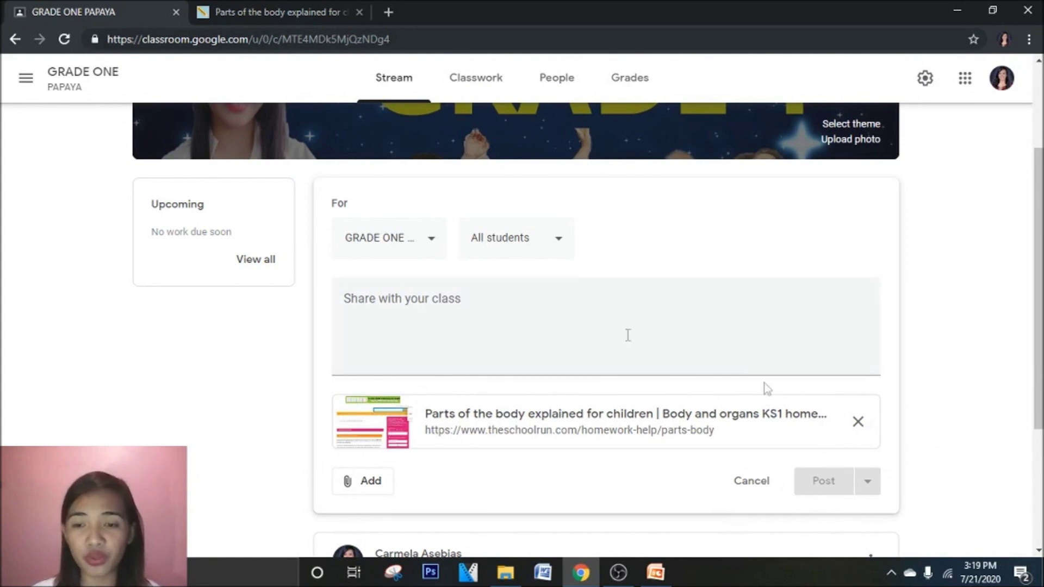
- Write "Read and familiarize yourself about the different parts of the body." as the announcement text and post it
click(484, 299)
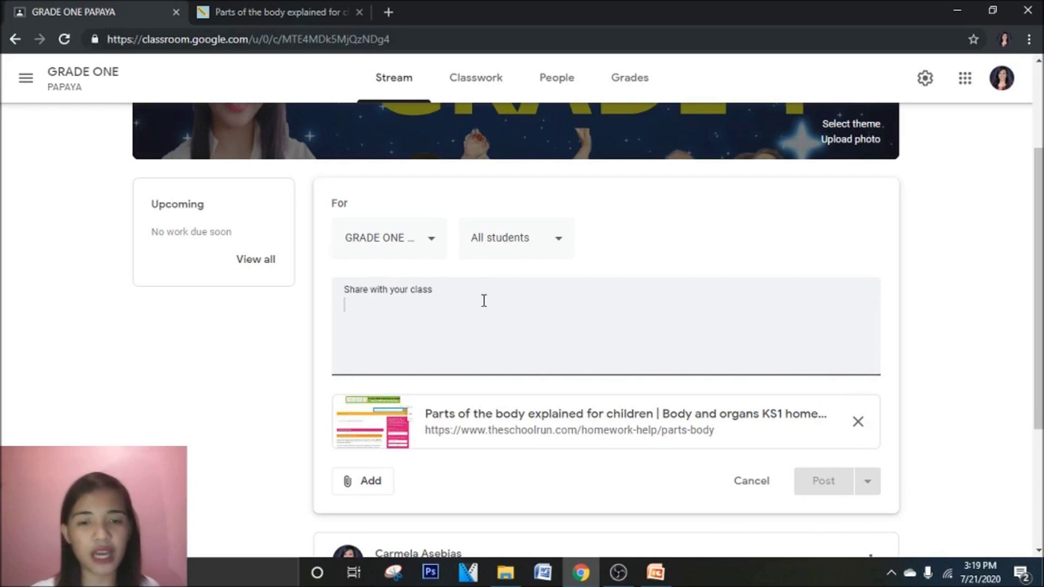
text(Read and)
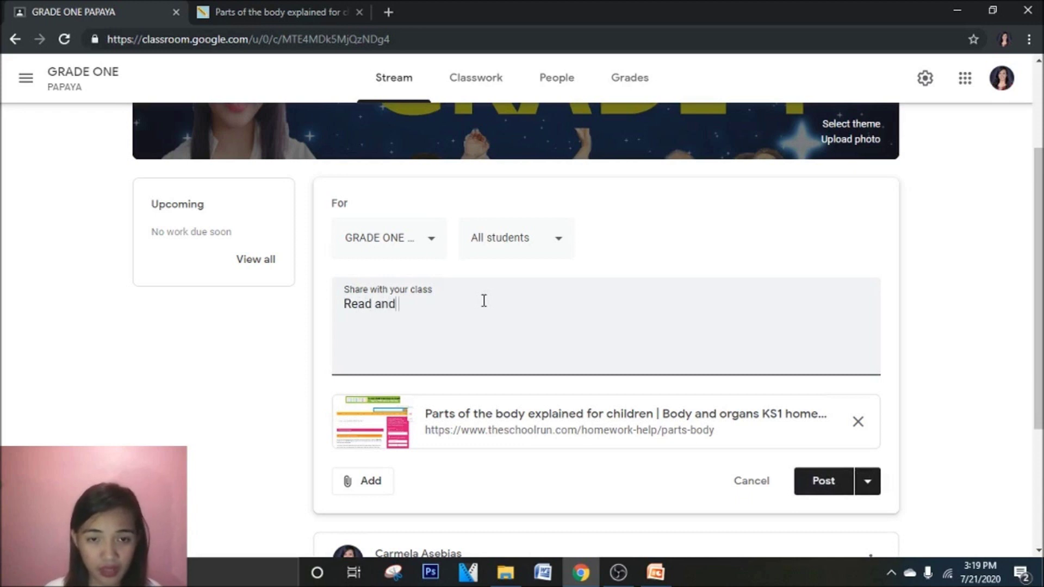
text(u)
key(BackSpace)
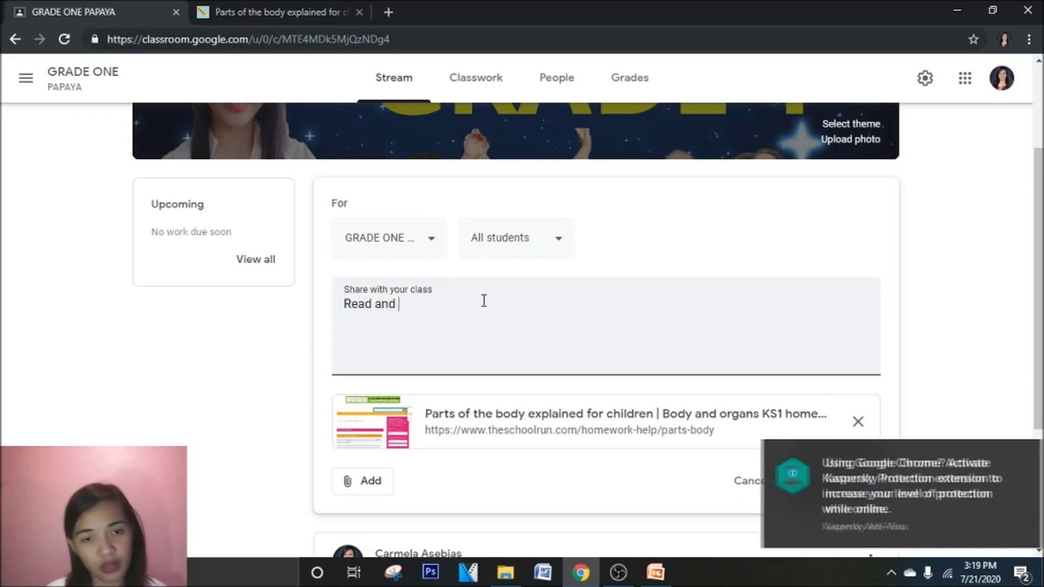
text(famil)
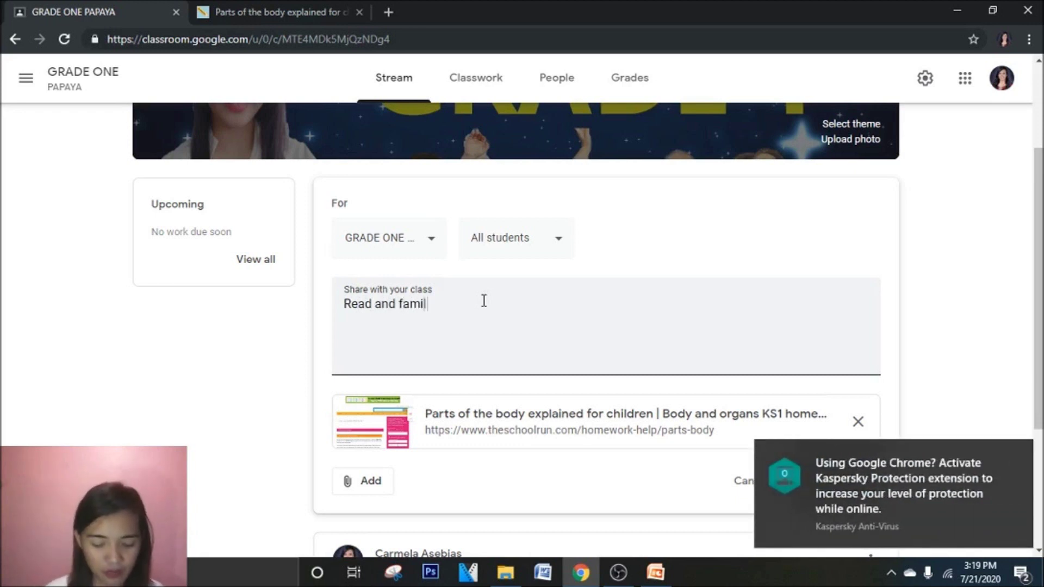
text(a)
key(BackSpace)
text(i)
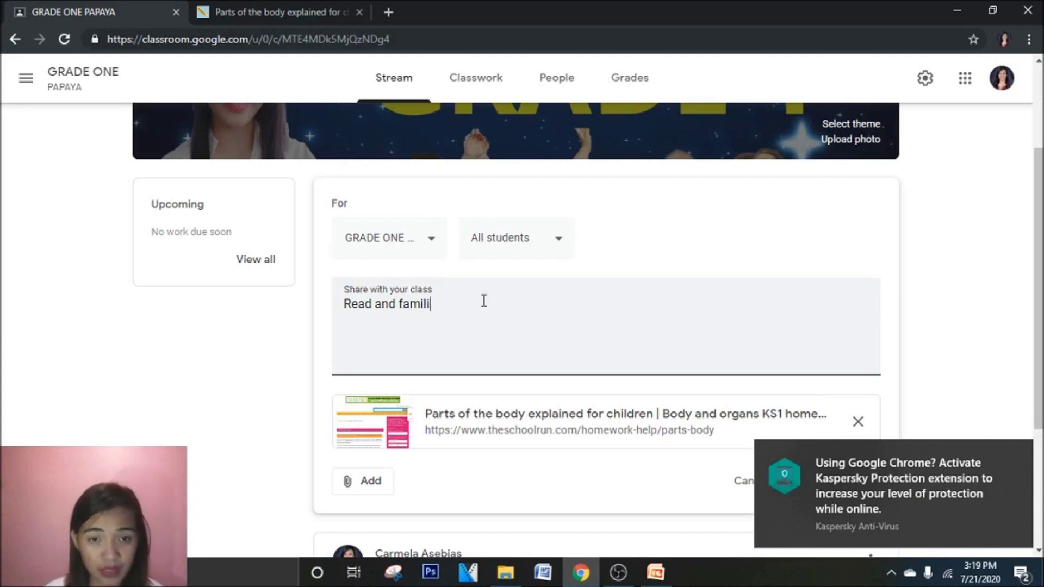
text(azri)
key(BackSpace)
key(BackSpace)
key(BackSpace)
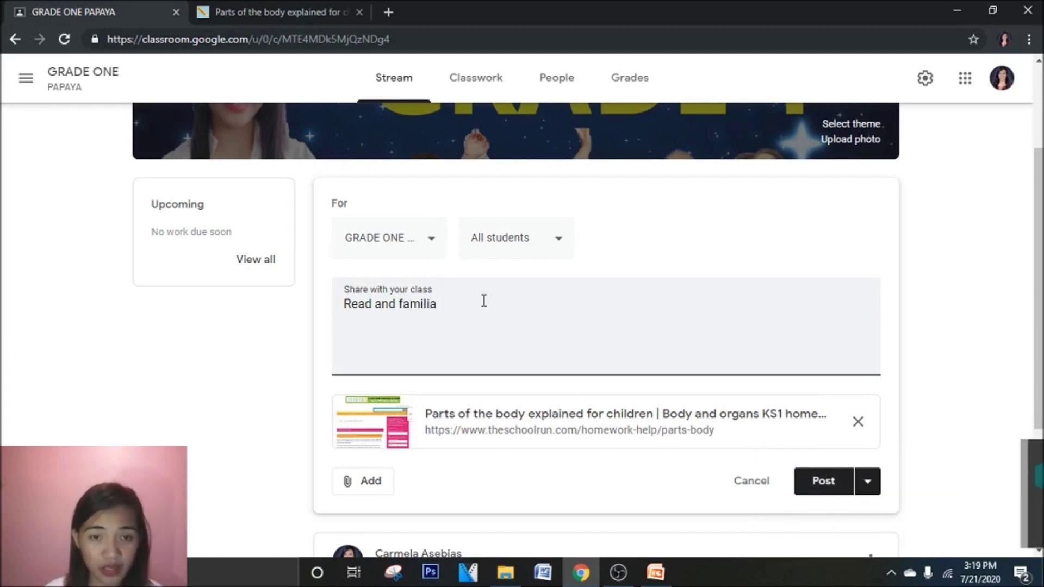
text(ia)
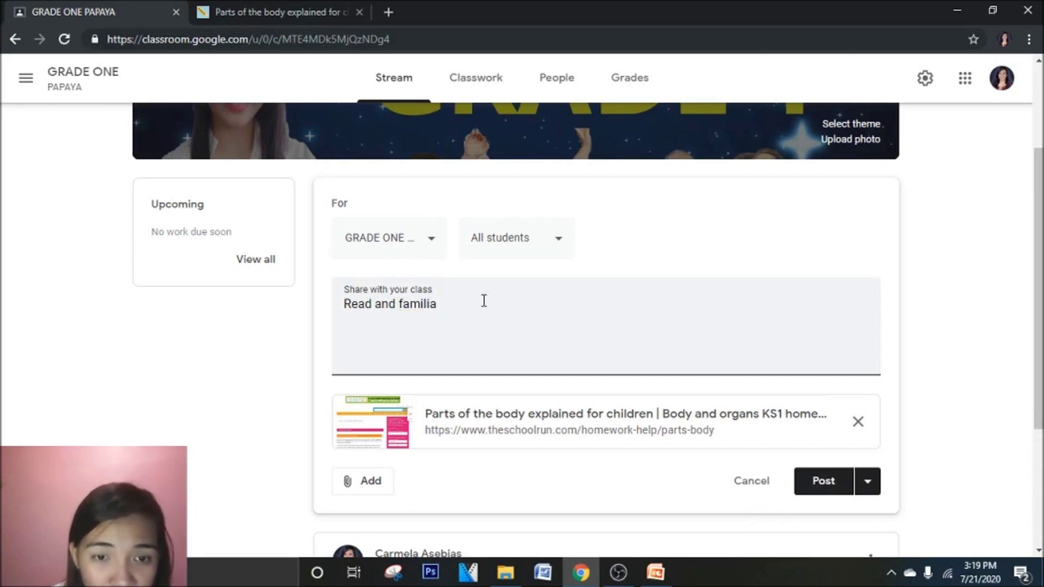
text(rize yoursel)
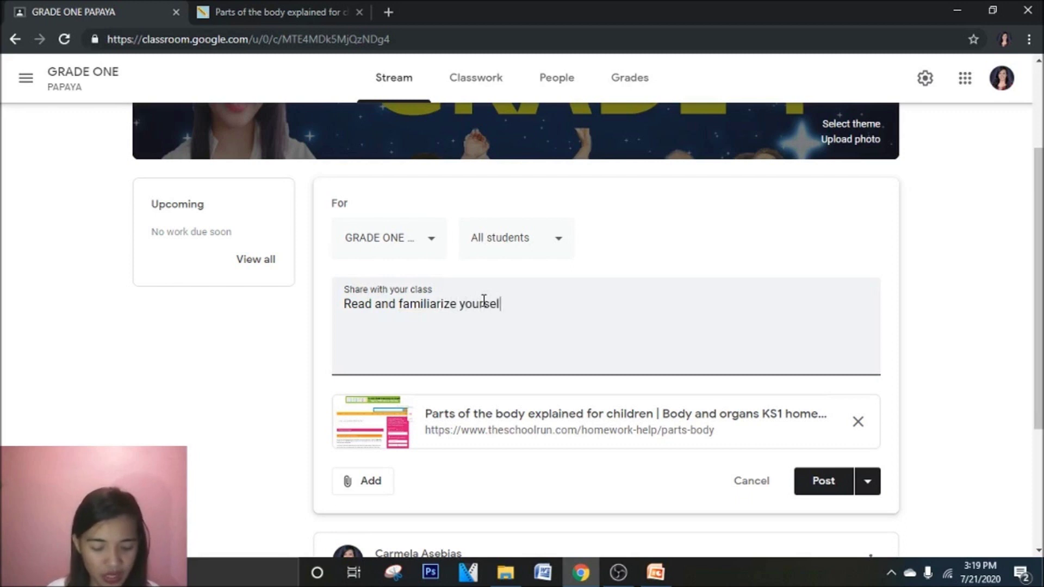
text(f about the different parts of the body.)
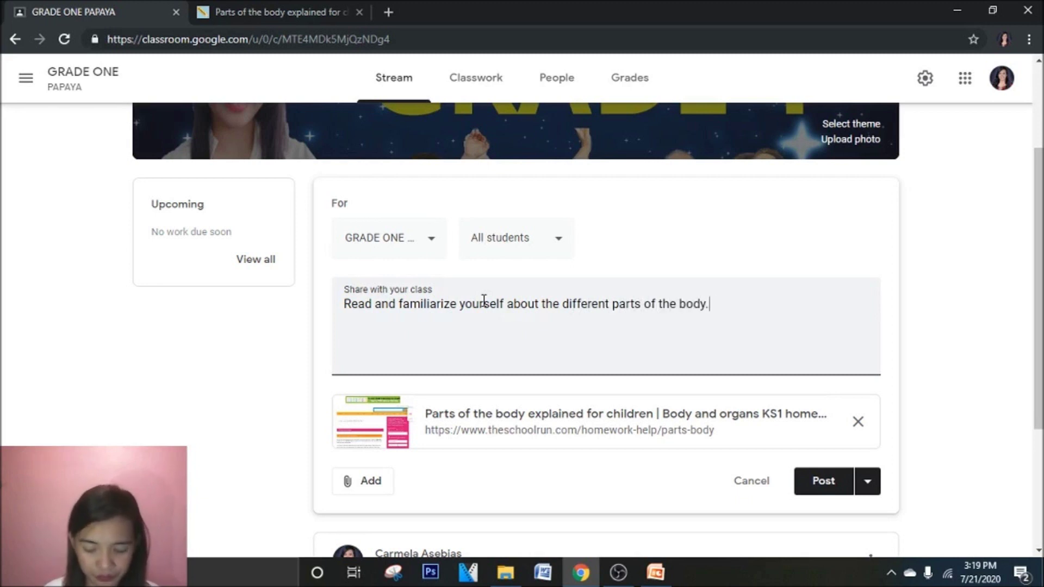
click(807, 480)
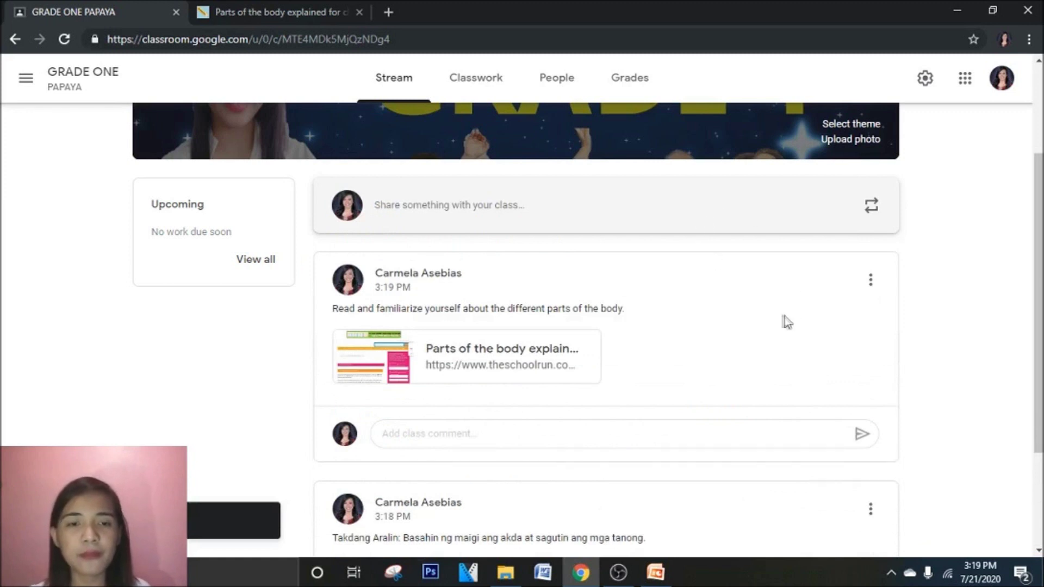
- Start another stream announcement and browse the computer for a file to upload as its attachment
scroll(786, 320, down, 4)
scroll(782, 322, up, 5)
click(517, 296)
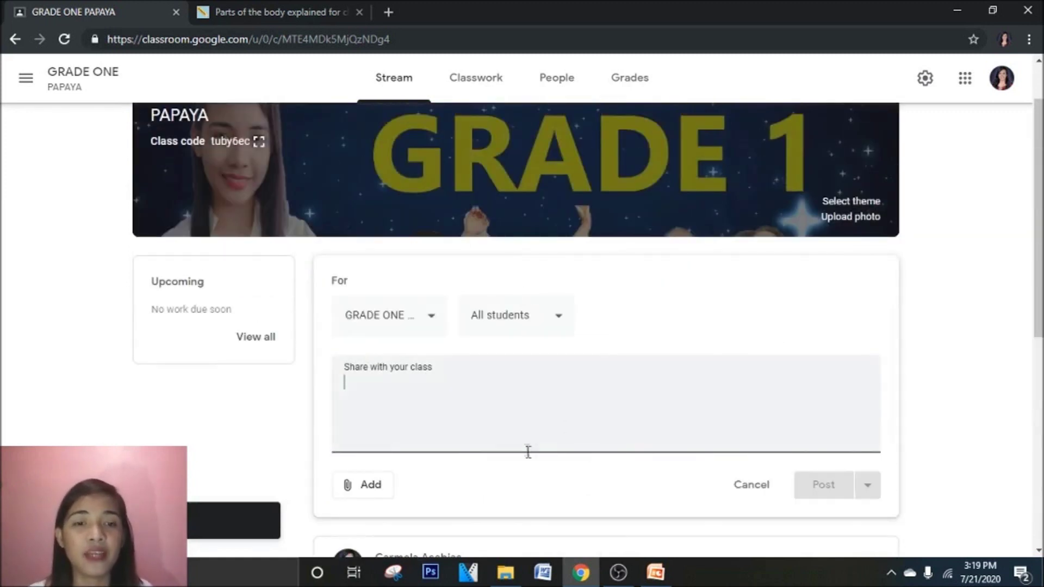
scroll(527, 449, down, 3)
click(366, 341)
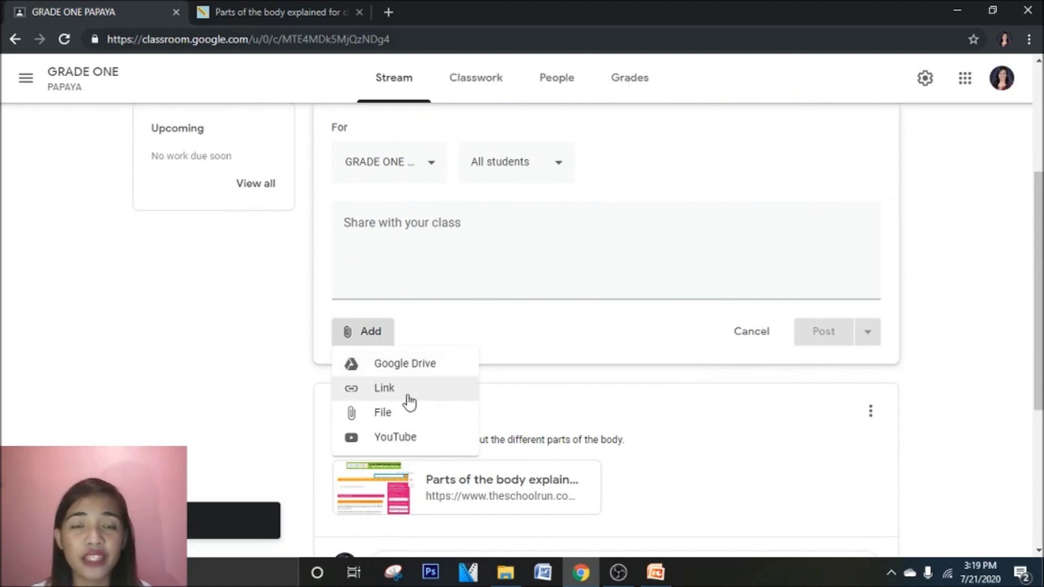
click(422, 418)
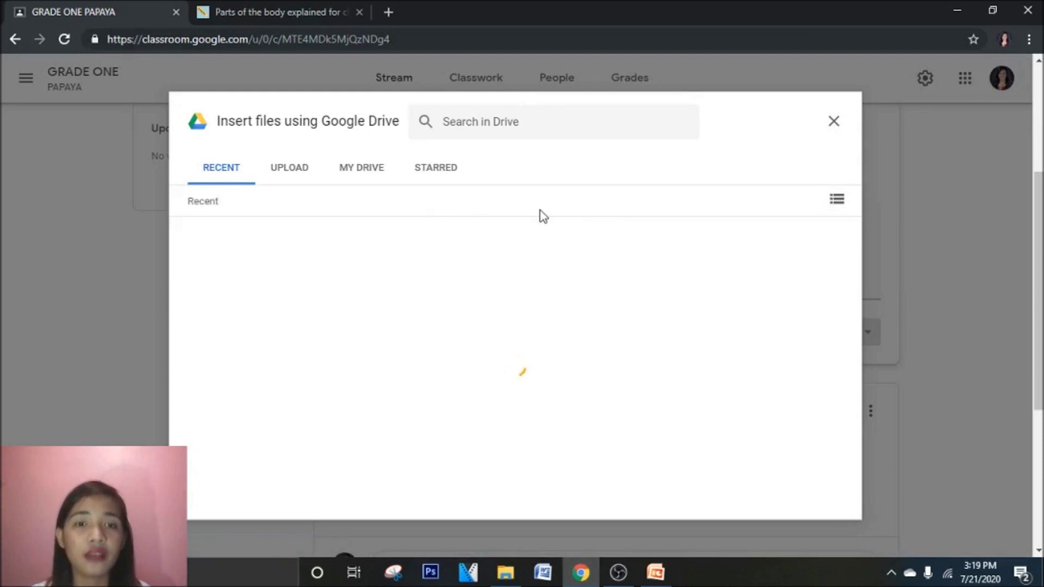
click(294, 167)
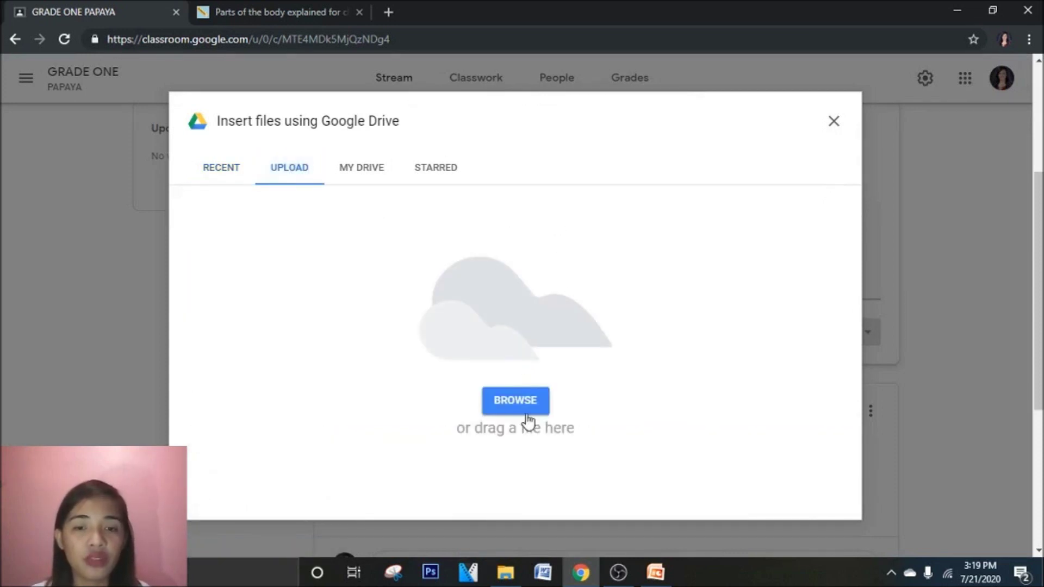
click(516, 401)
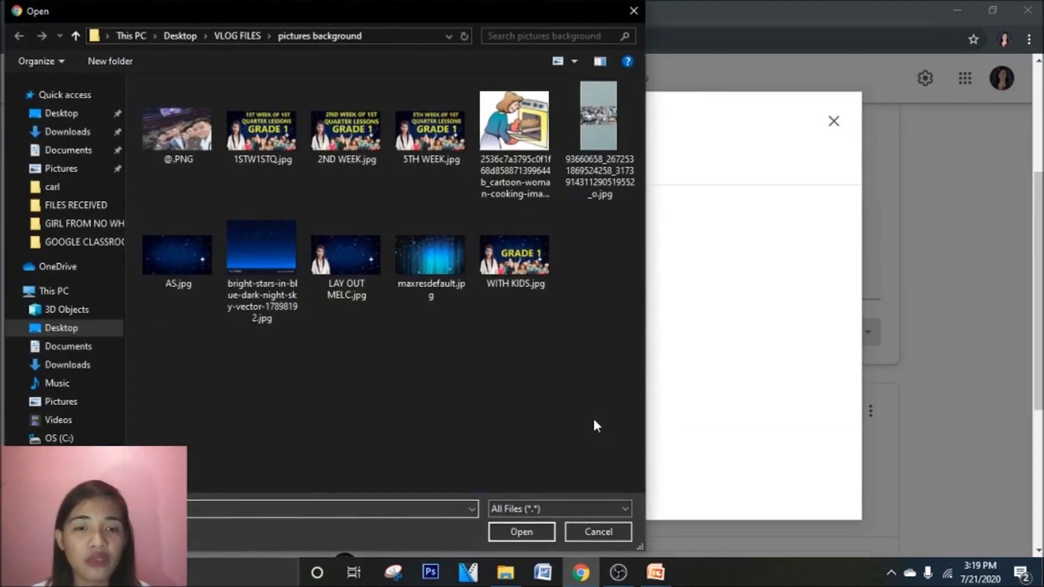
- Attach BABASAHIN.docx from the PAPAYA 1920 LATEST folder on the Desktop to the announcement
click(81, 114)
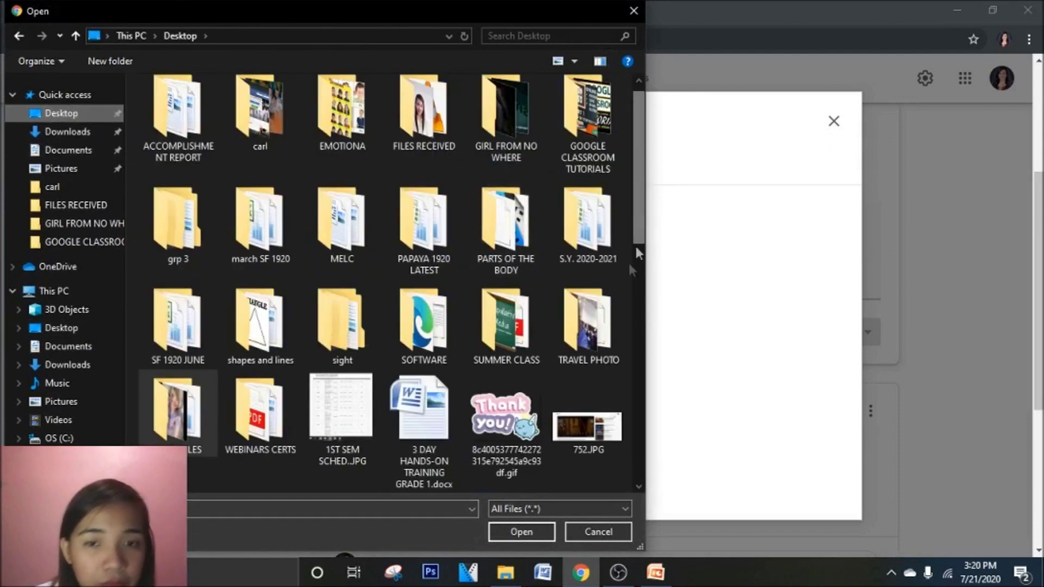
double_click(435, 270)
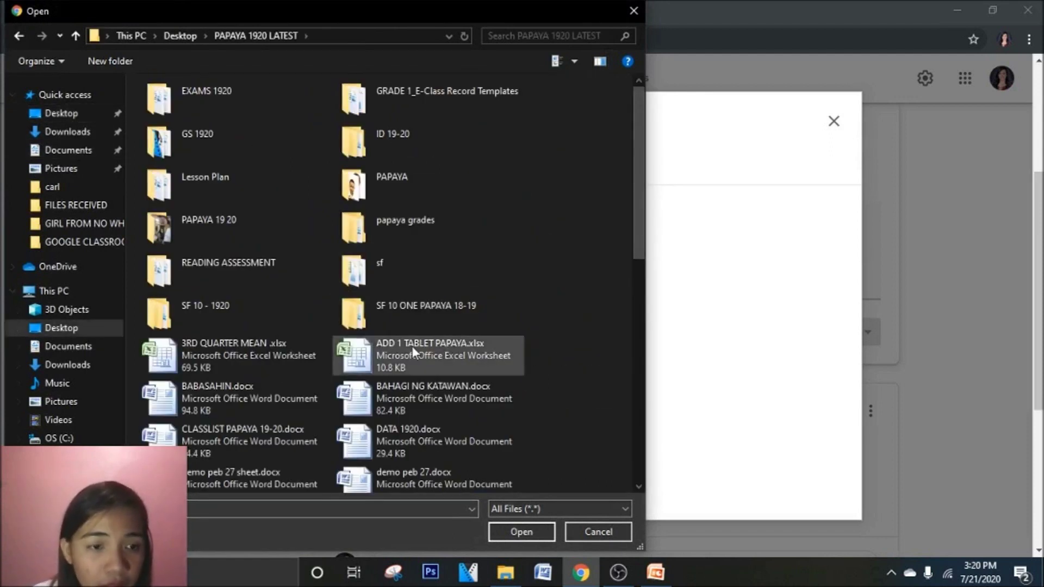
scroll(433, 340, down, 3)
scroll(260, 429, up, 3)
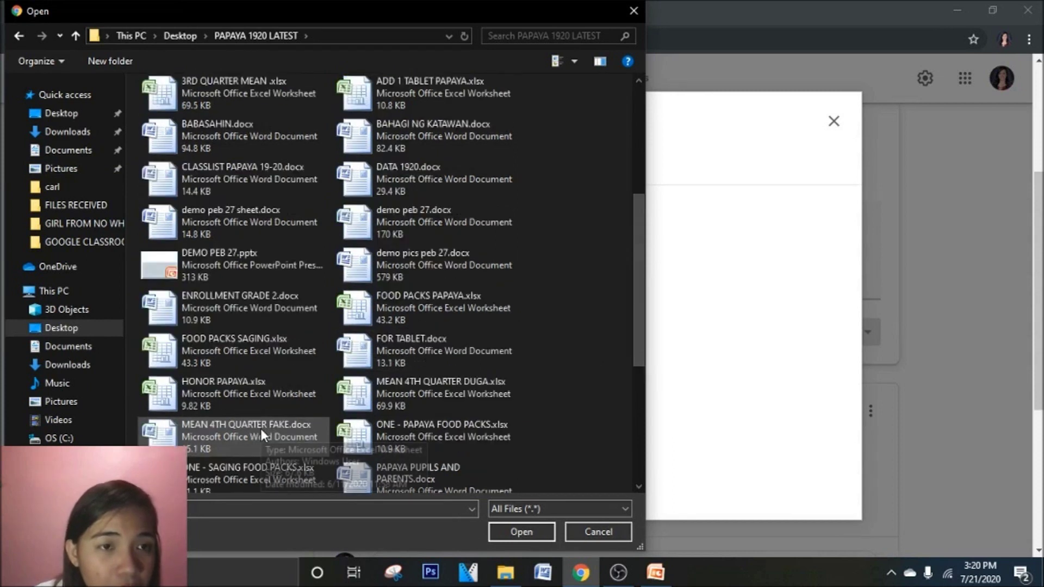
click(244, 145)
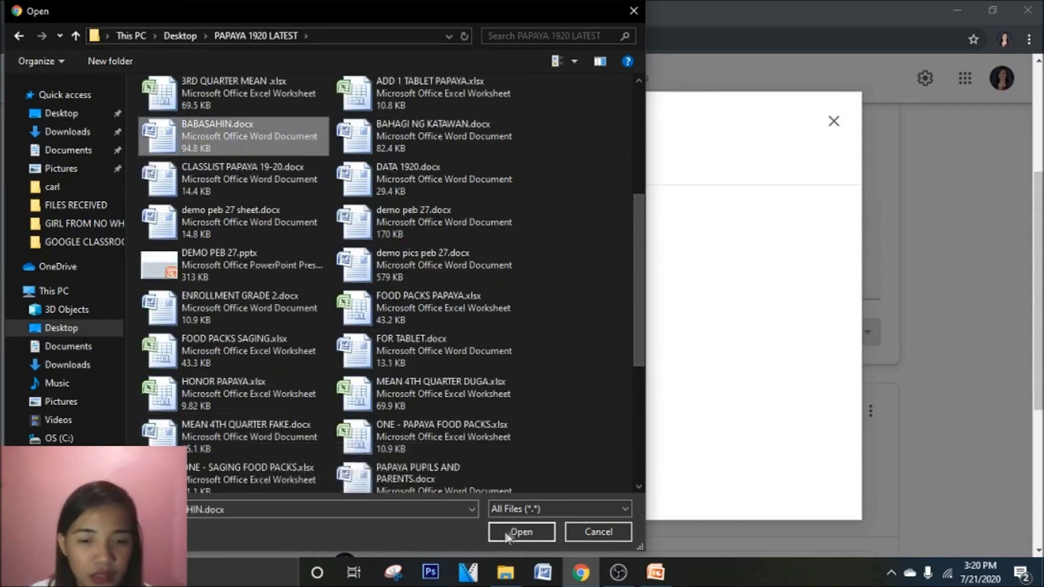
click(541, 533)
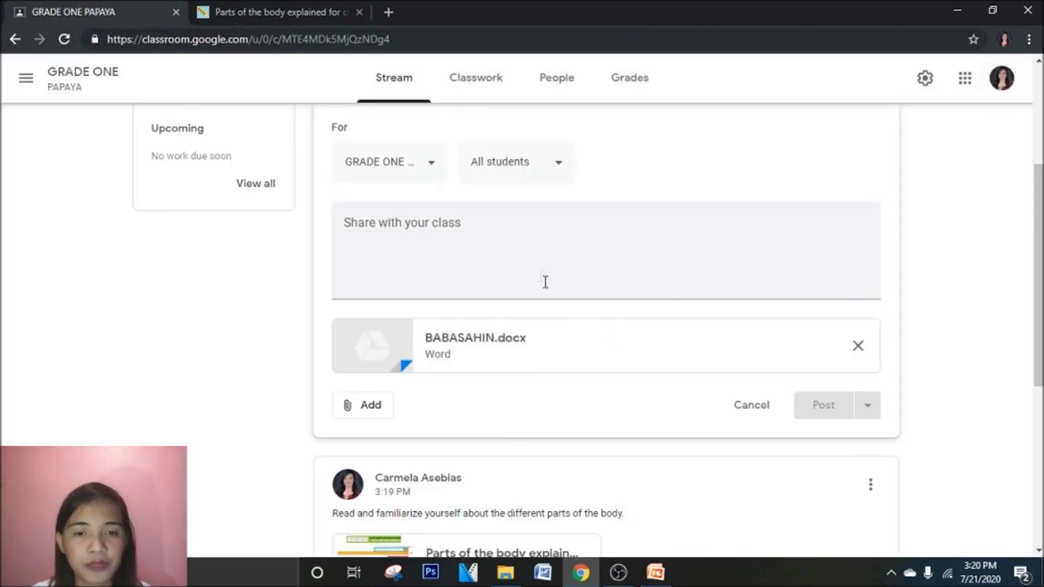
- Write "Magsanay bumasa ng tama at mabilis gamit ang mga salitang nasa file." as the announcement text and post it
click(532, 248)
text(B)
key(BackSpace)
text(Magsanma)
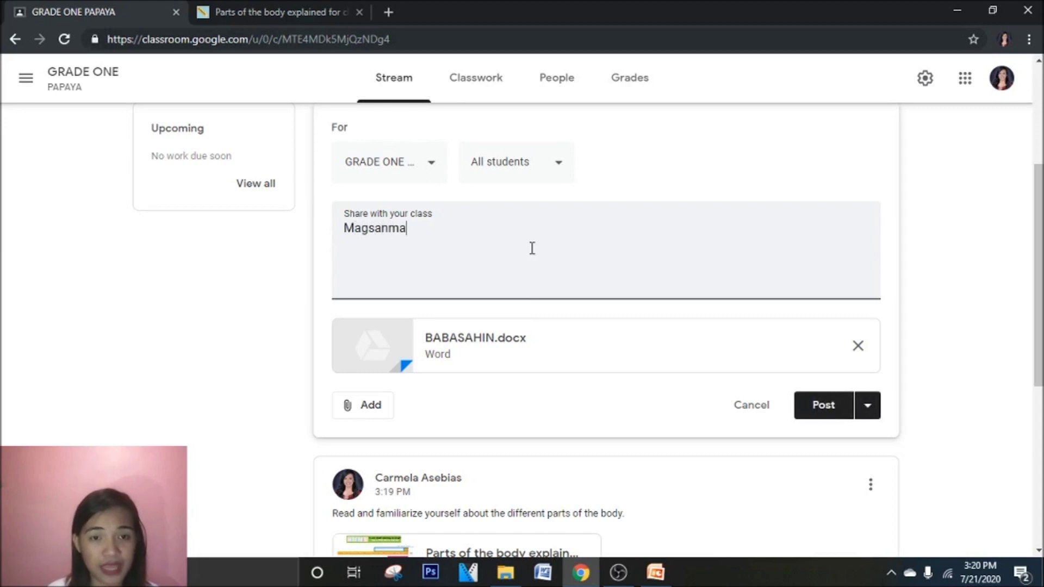
key(BackSpace)
key(BackSpace)
text(ay )
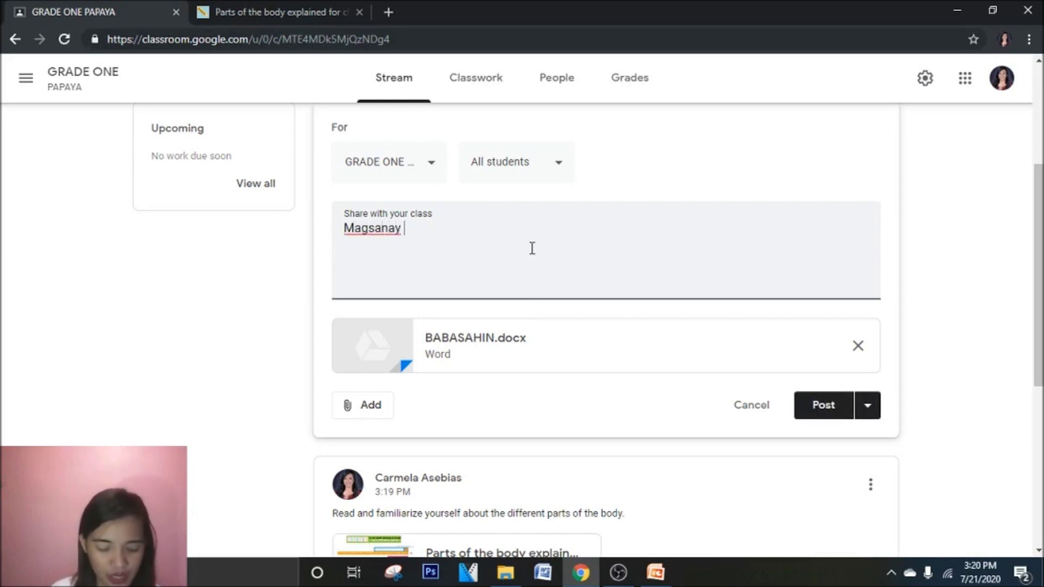
text(bumasa ng tama)
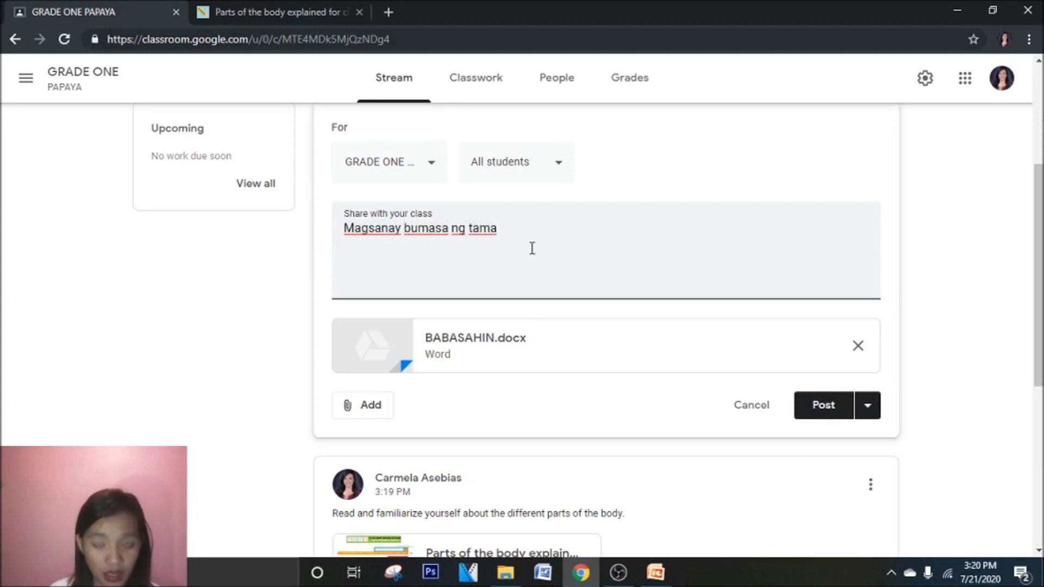
text( at mabilis ft)
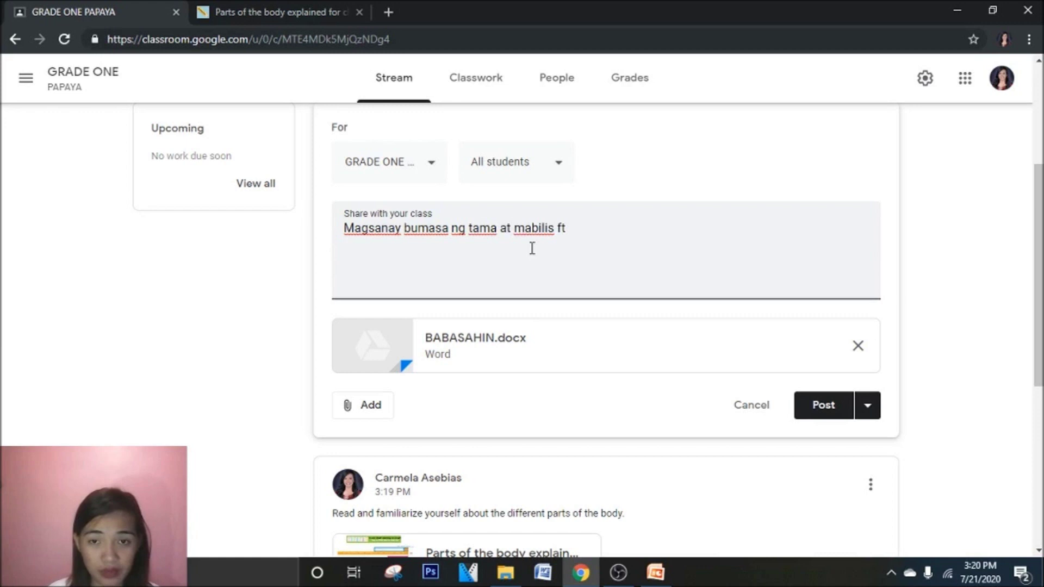
key(BackSpace)
key(BackSpace)
text(gamit ang m)
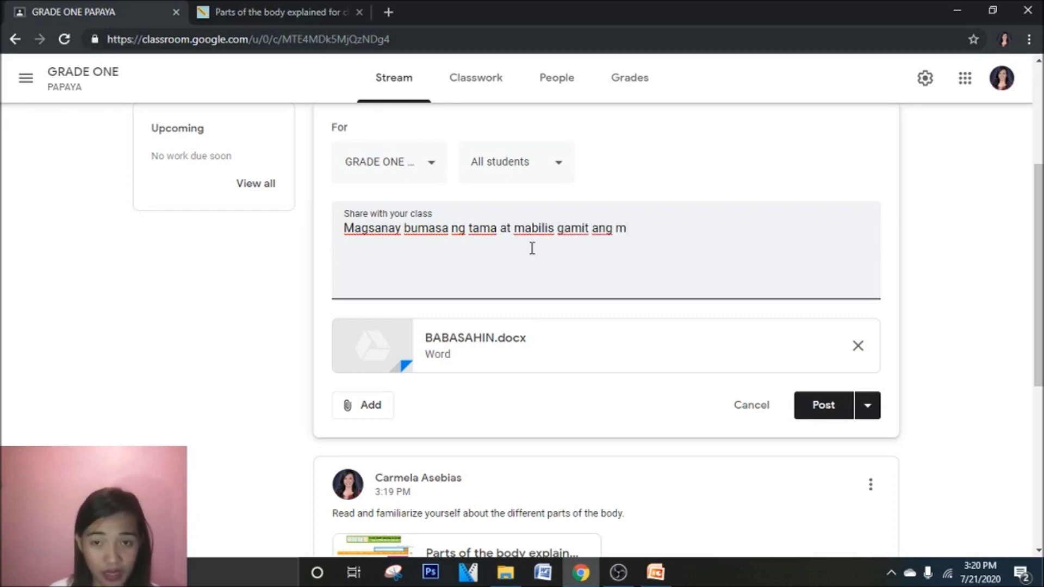
text(ga salitang nasa file.)
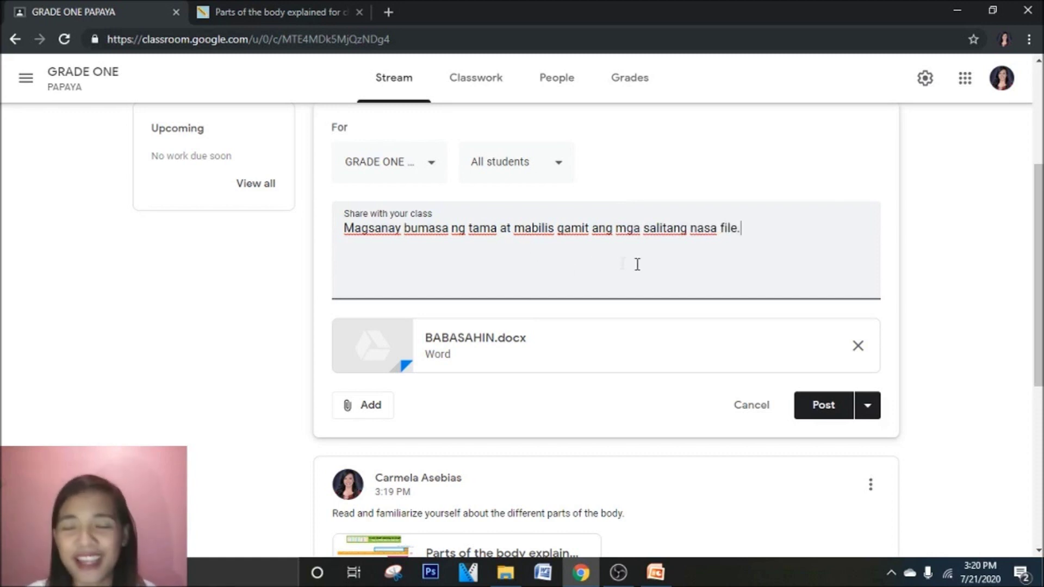
click(824, 408)
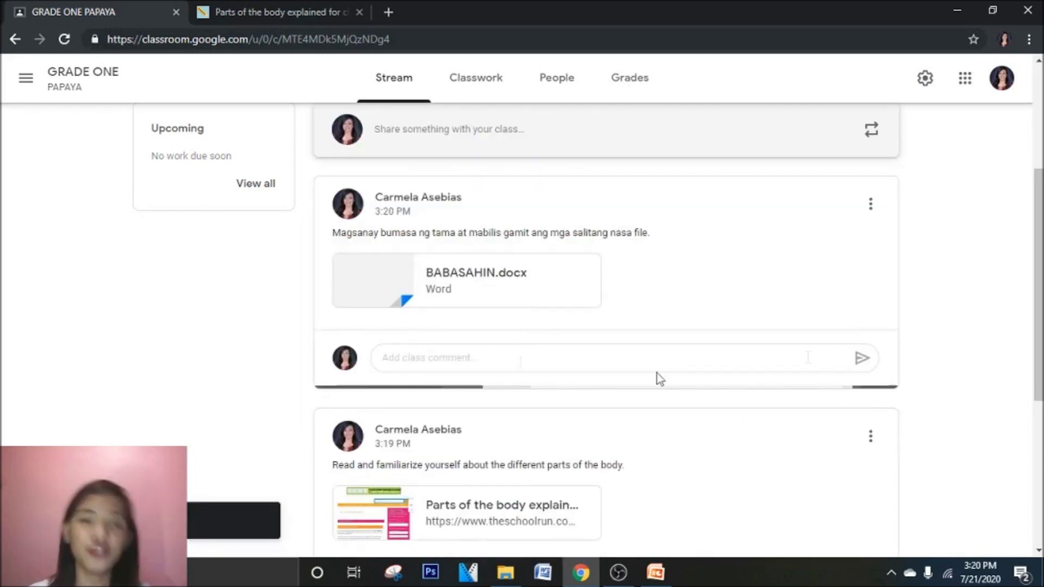
- Start another stream announcement and open the YouTube video attachment dialog
scroll(609, 370, down, 5)
scroll(571, 467, up, 10)
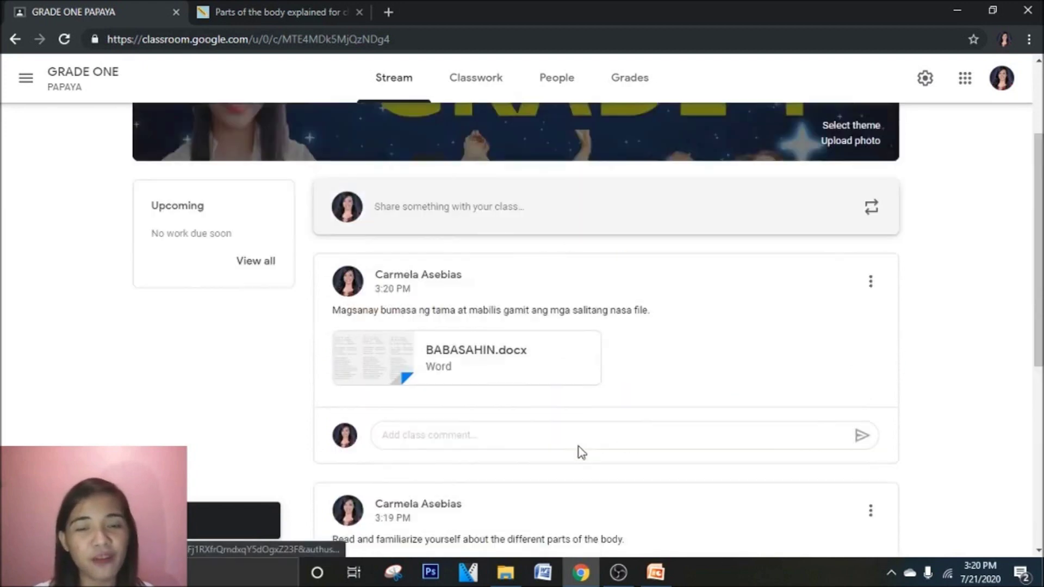
click(544, 375)
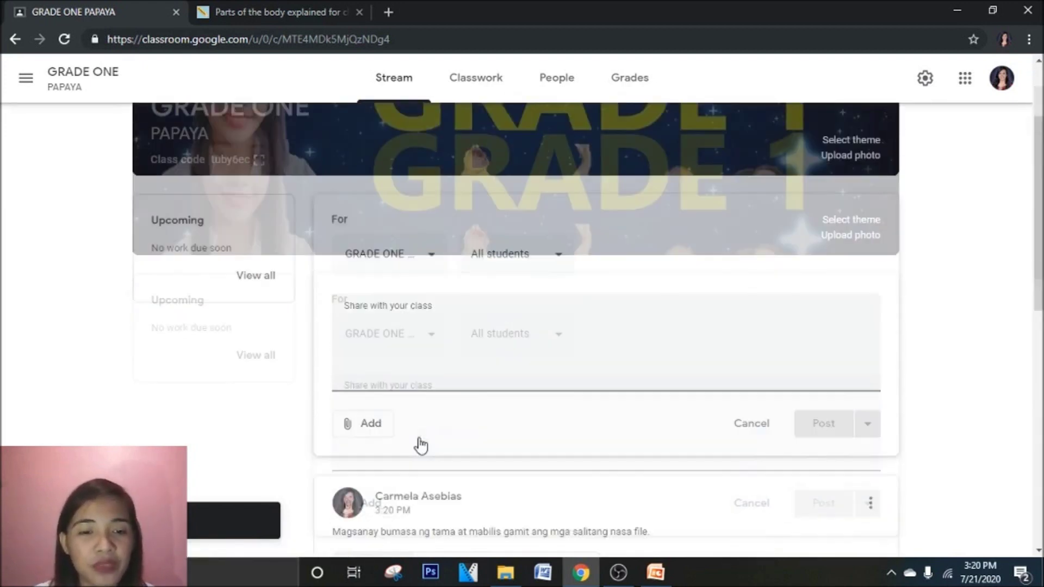
scroll(391, 435, down, 3)
click(367, 409)
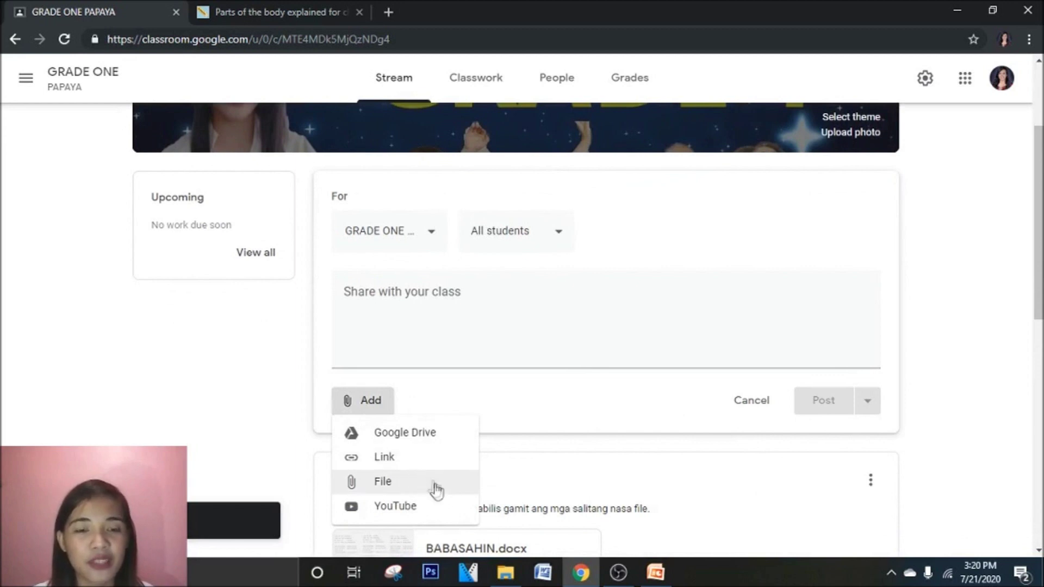
click(422, 506)
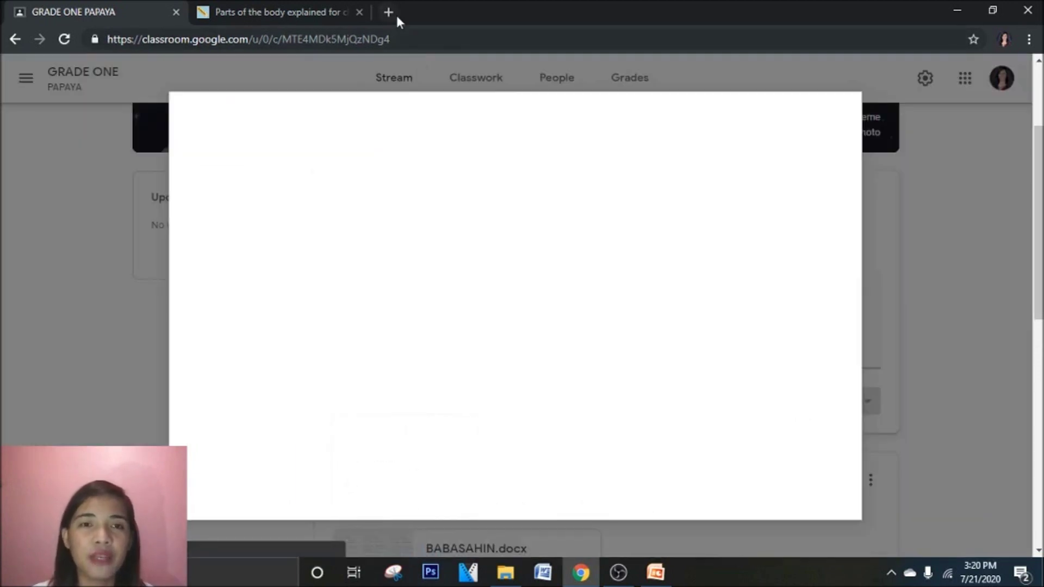
- Search Google for "youtube" in a new browser tab
click(396, 15)
text(youtube)
key(Return)
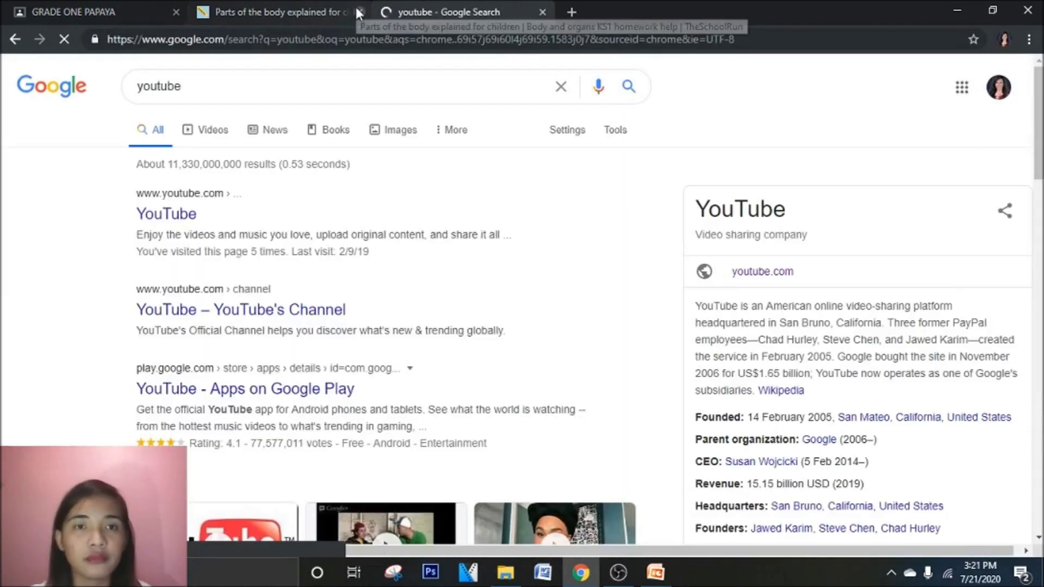
- Close the body parts web page, go to YouTube and open the Miss Frenny channel
click(359, 12)
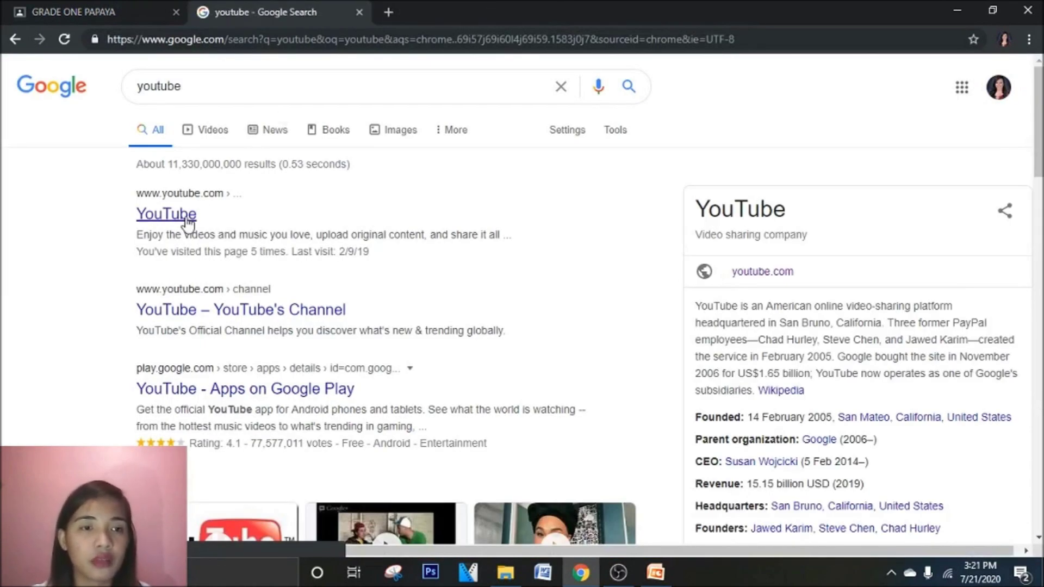
click(165, 214)
click(363, 40)
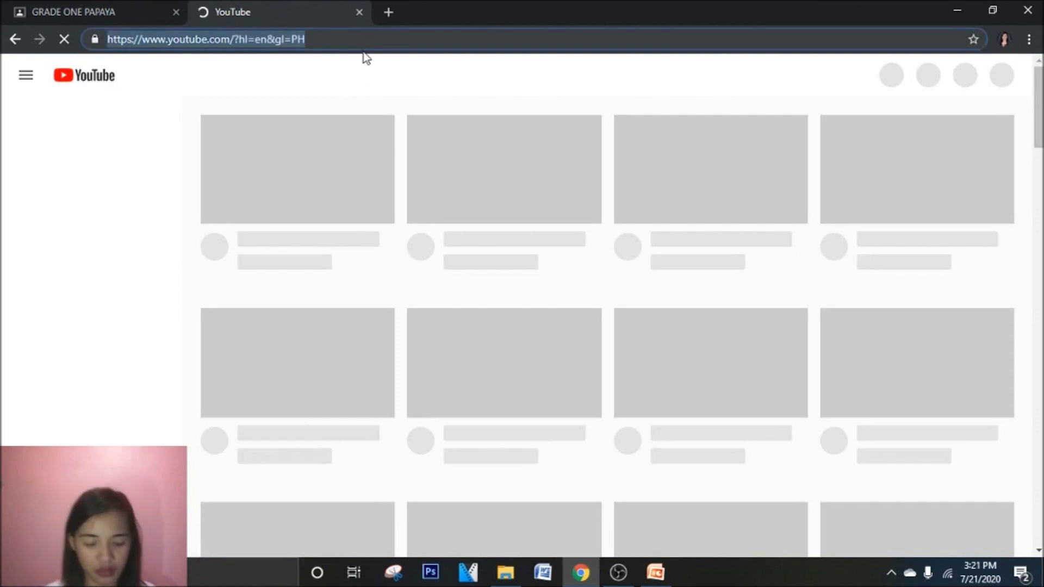
text(youtube.com/channel/UCPil6Bs4azhT1NRtWU4sC2g)
key(Return)
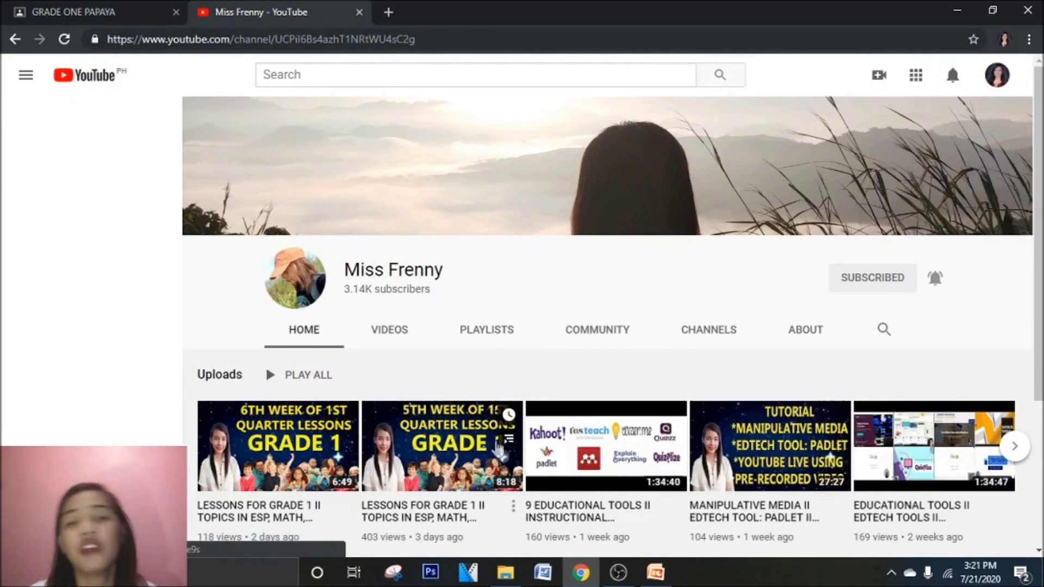
- Open the TAMANG TUNOG NG BAWAT LETRA video from the channel's uploads and copy its web address
click(407, 339)
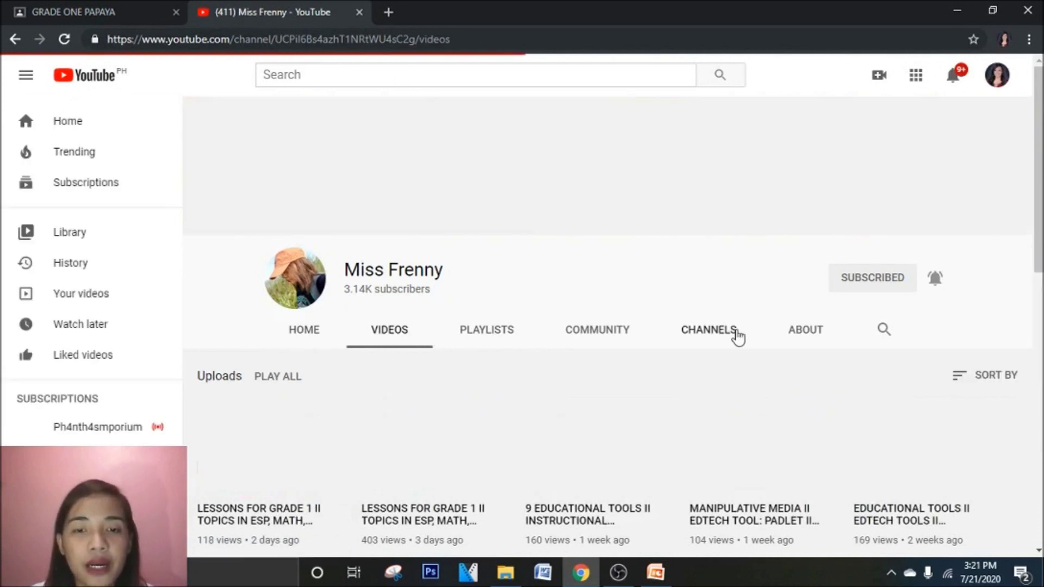
scroll(718, 342, down, 7)
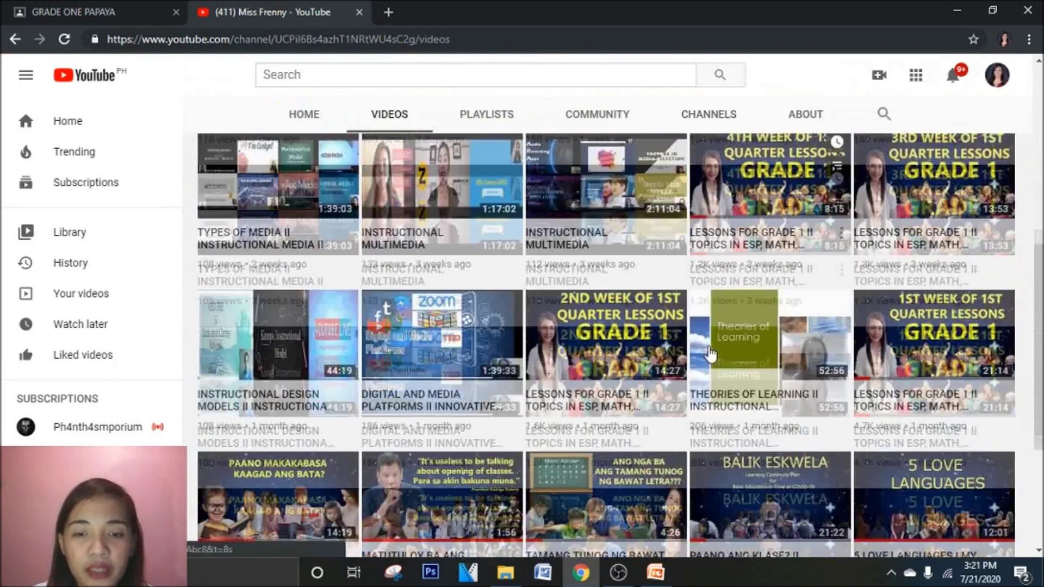
scroll(710, 353, down, 3)
click(710, 354)
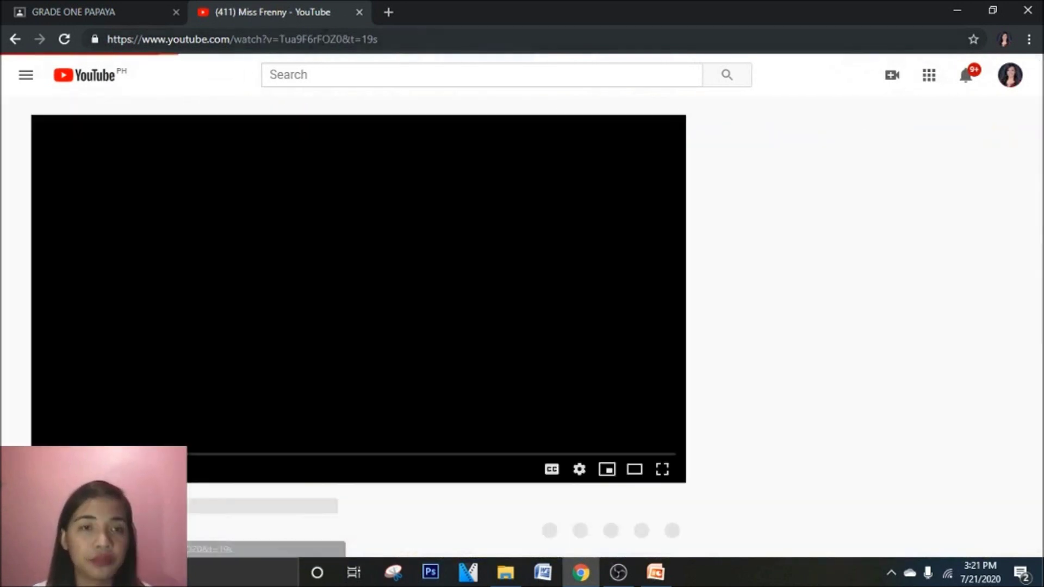
right_click(327, 34)
click(408, 119)
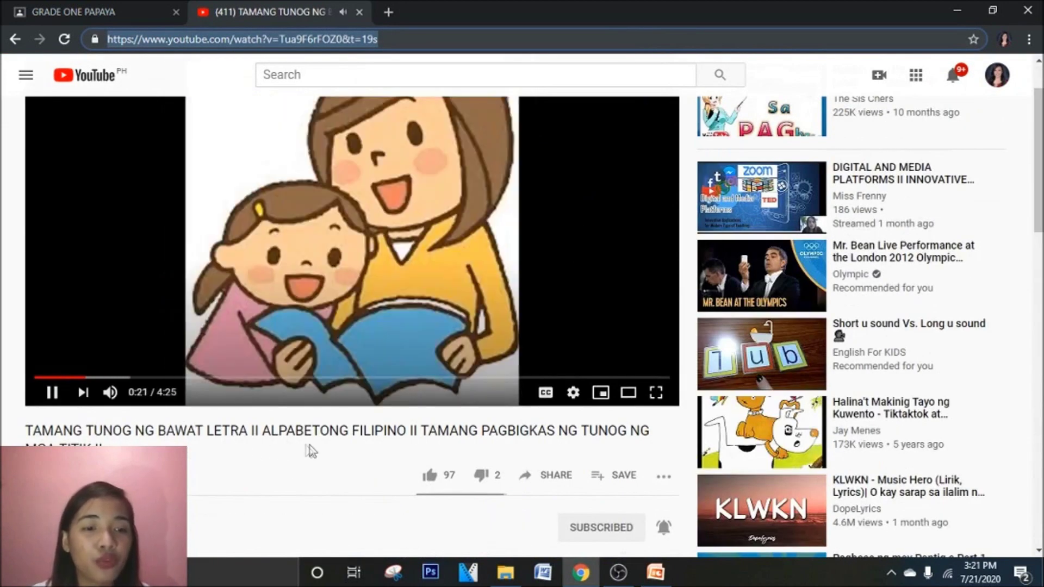
scroll(598, 413, up, 2)
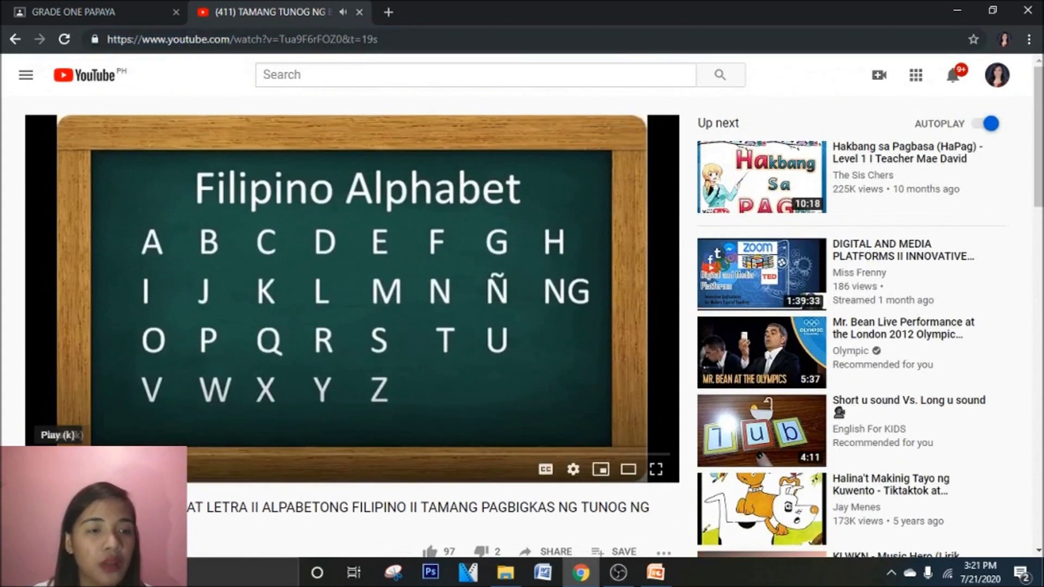
- Find the TAMANG TUNOG NG BAWAT LETRA video by its copied address and attach it to the class announcement
click(145, 7)
click(438, 205)
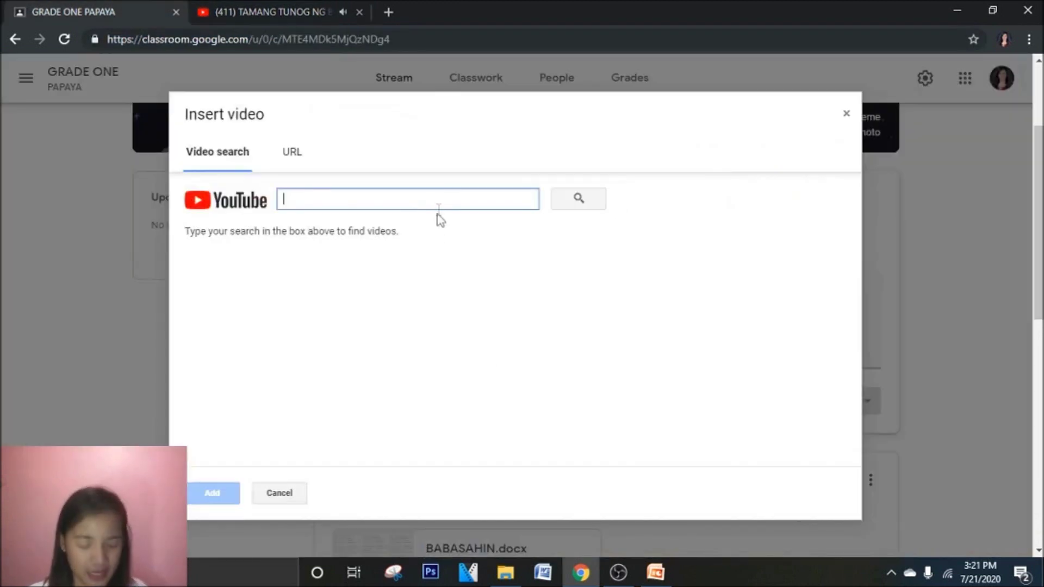
key(ctrl+v)
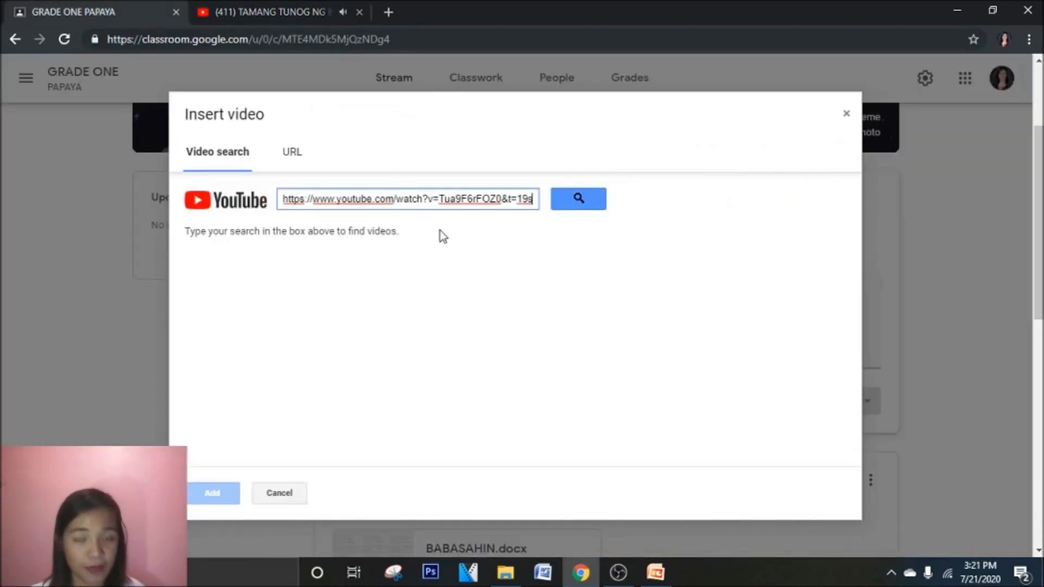
click(580, 198)
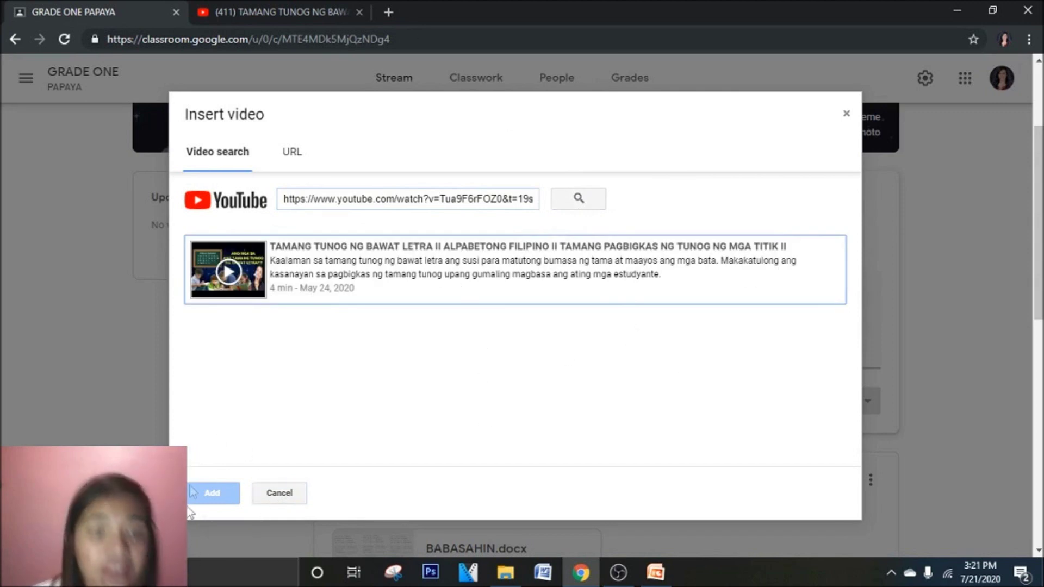
click(438, 278)
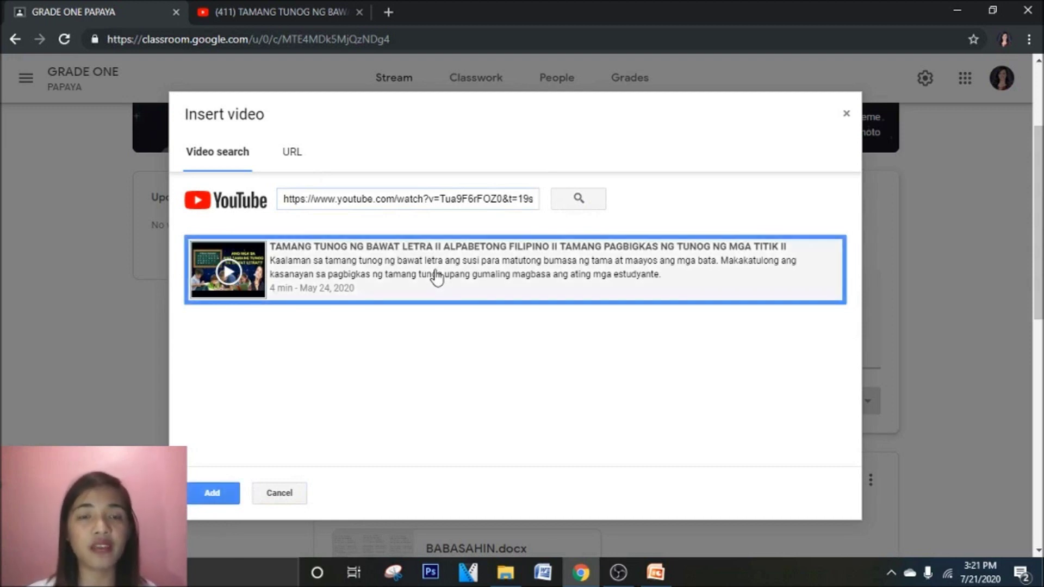
click(213, 494)
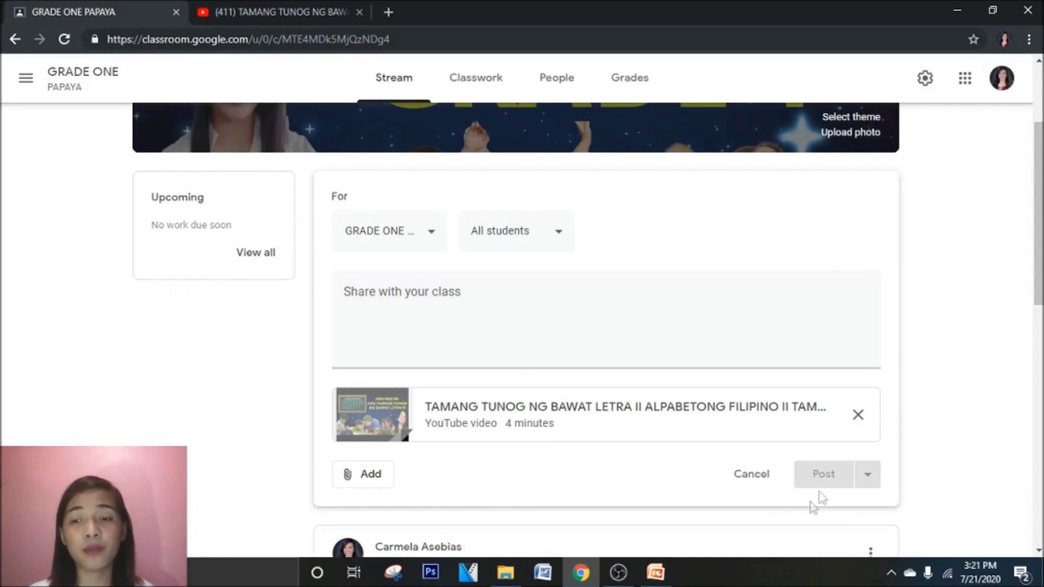
- Write "Panuorin ang video at subukang bigkasin ng tama ang mga tunog ng bawat letra." as the announcement text and post it
click(455, 319)
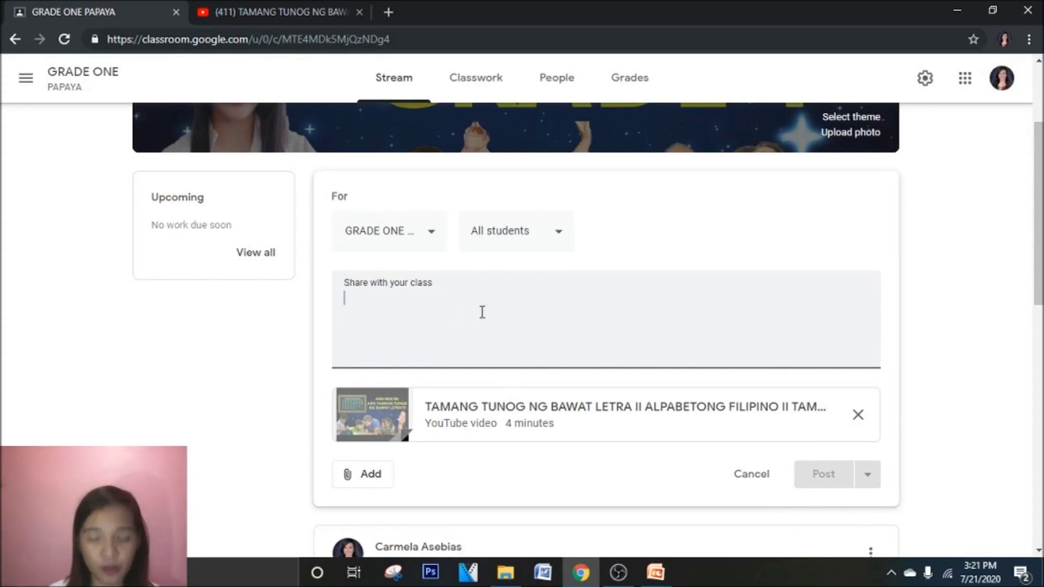
text(Panuyorin)
key(BackSpace)
key(BackSpace)
key(BackSpace)
key(BackSpace)
text(or)
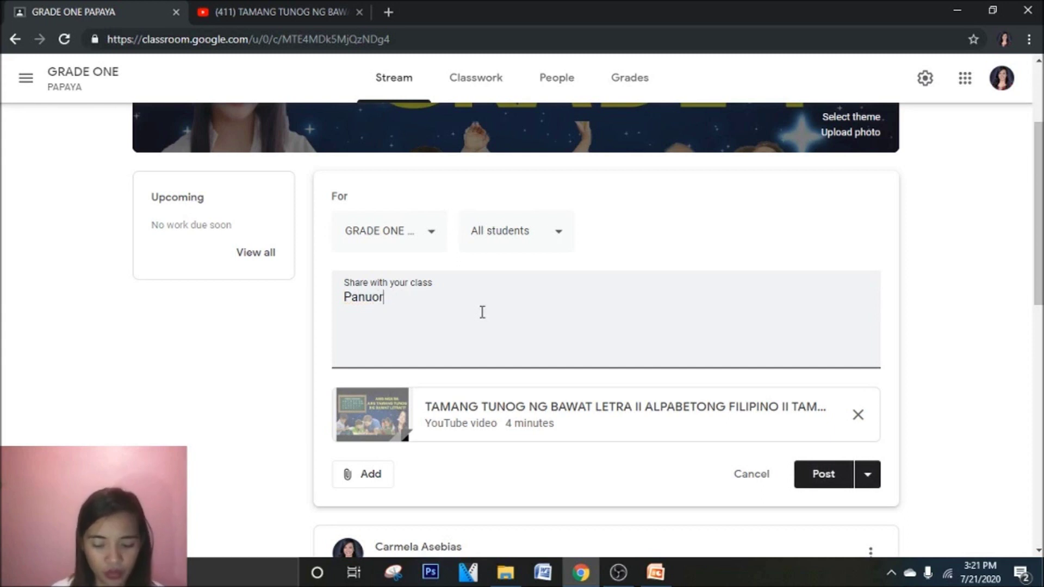
text(in ang video at)
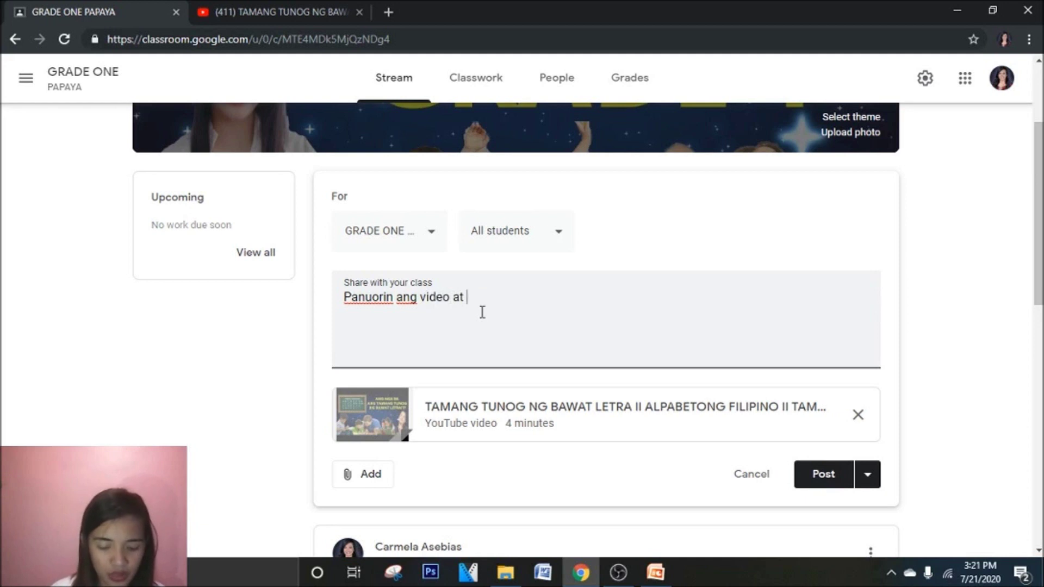
text( subukang )
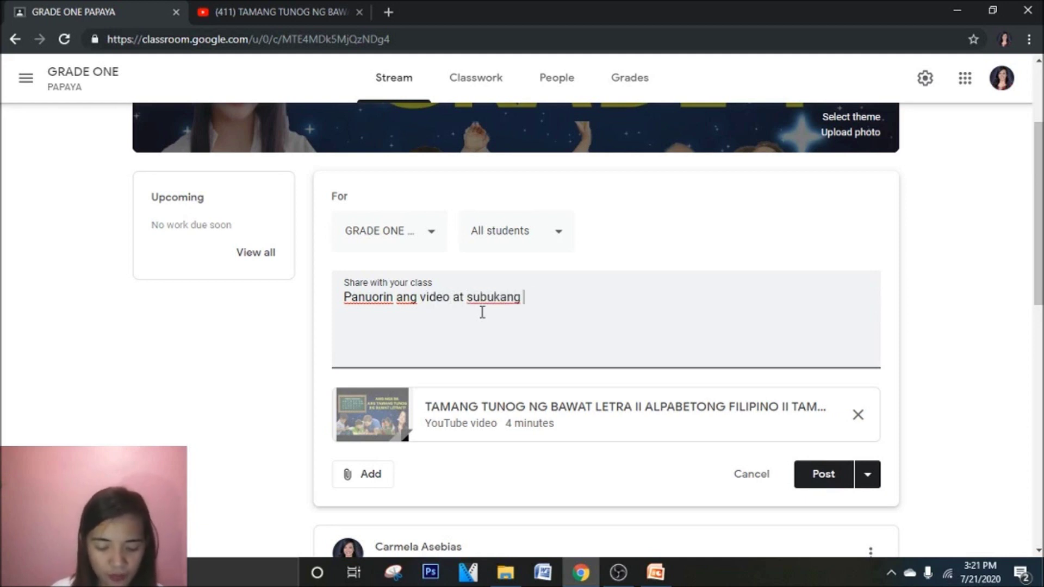
text(bigkasin ng)
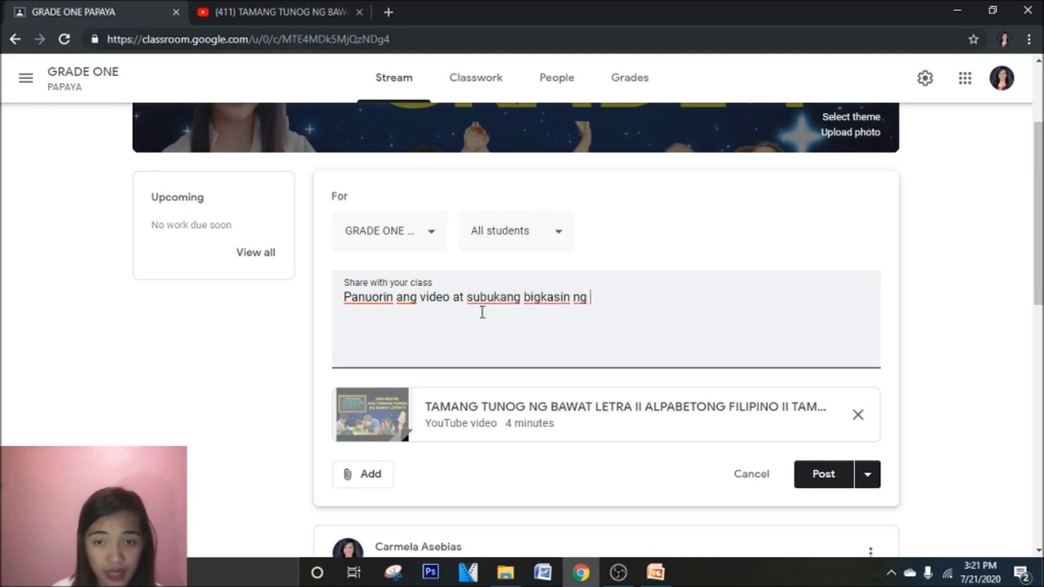
text( tama ang )
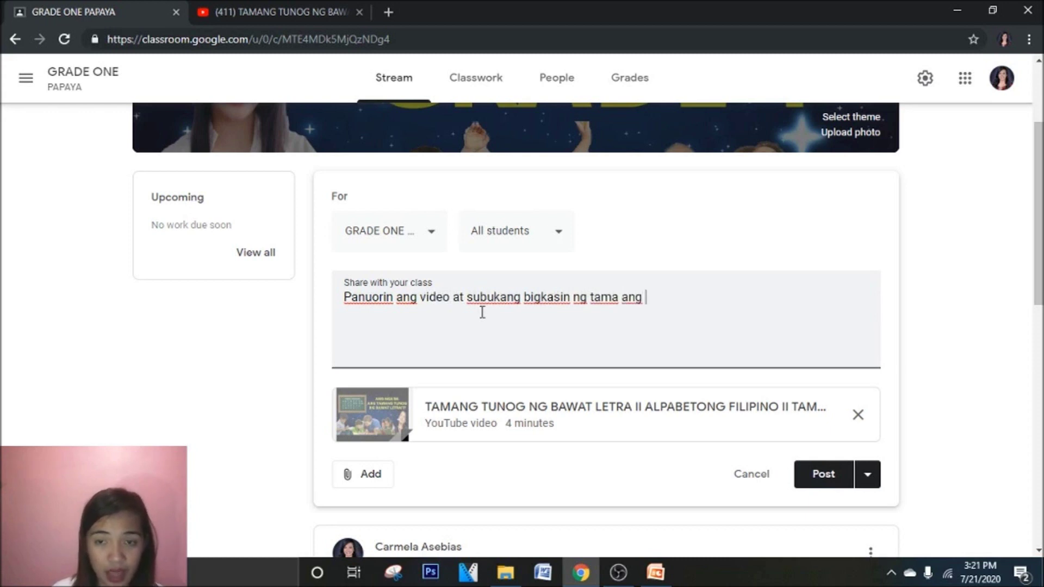
text(mga tunong)
key(BackSpace)
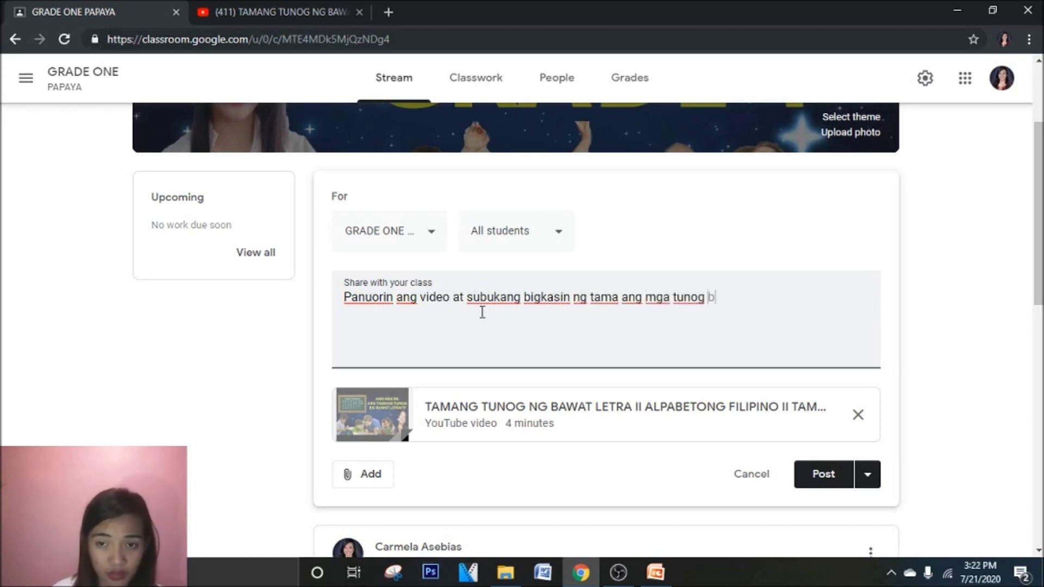
text(bawat letra.)
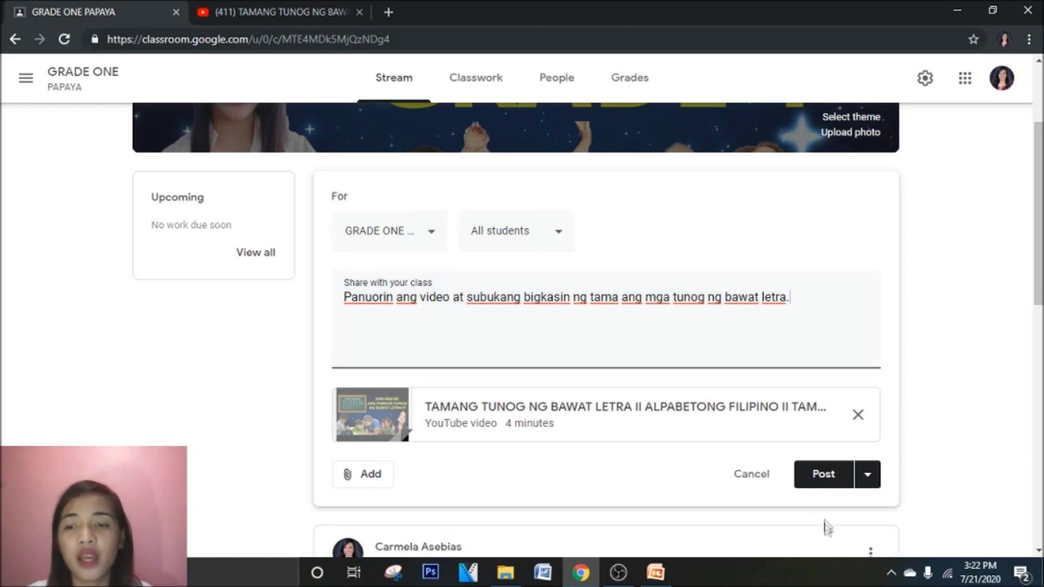
click(829, 483)
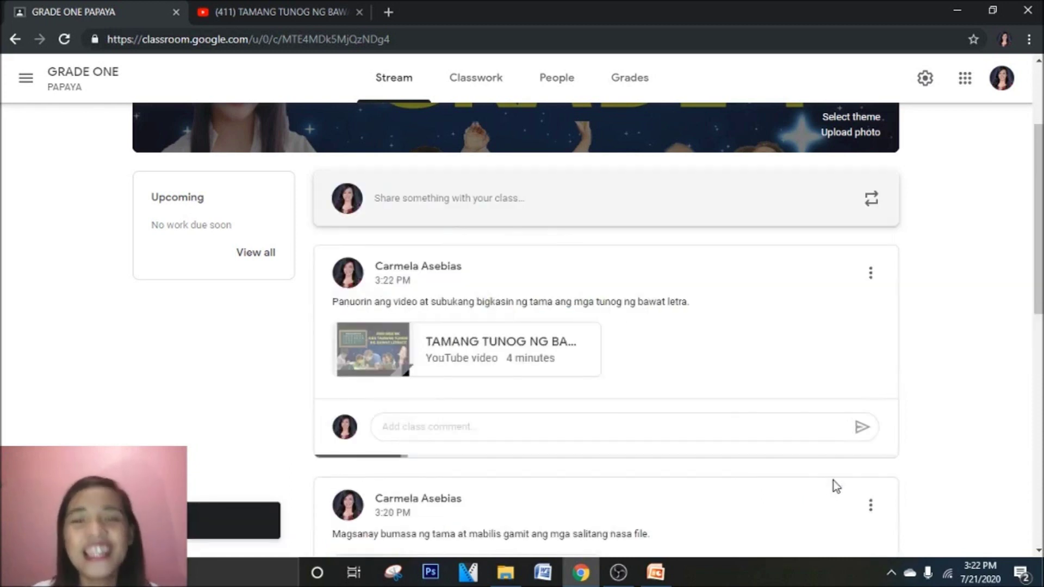
- Start another stream announcement for all students with the text "MAGHANDA SA MAIKLING PAGSUSULIT."
scroll(643, 345, down, 2)
scroll(642, 344, down, 5)
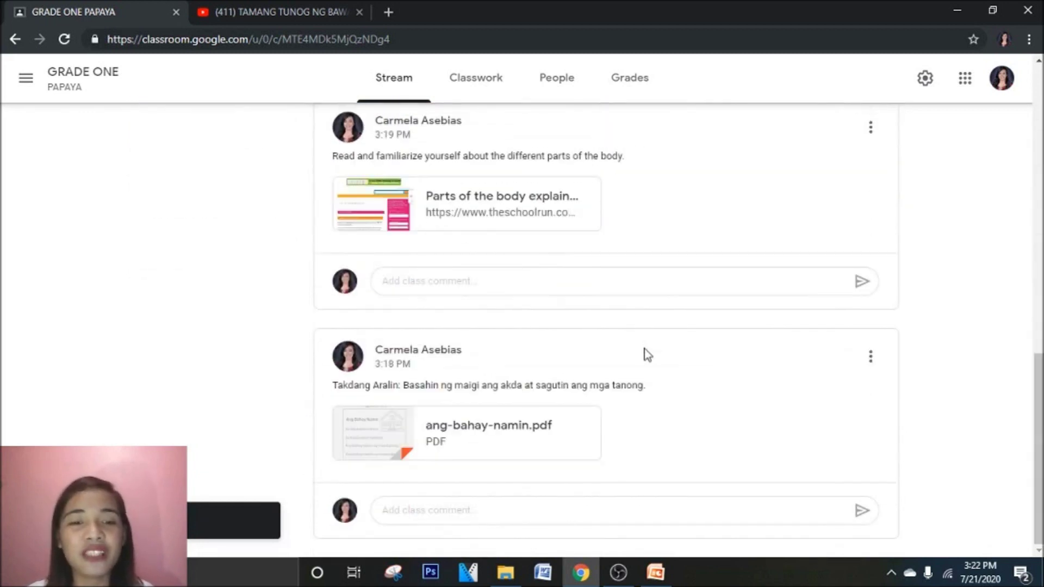
scroll(561, 387, up, 5)
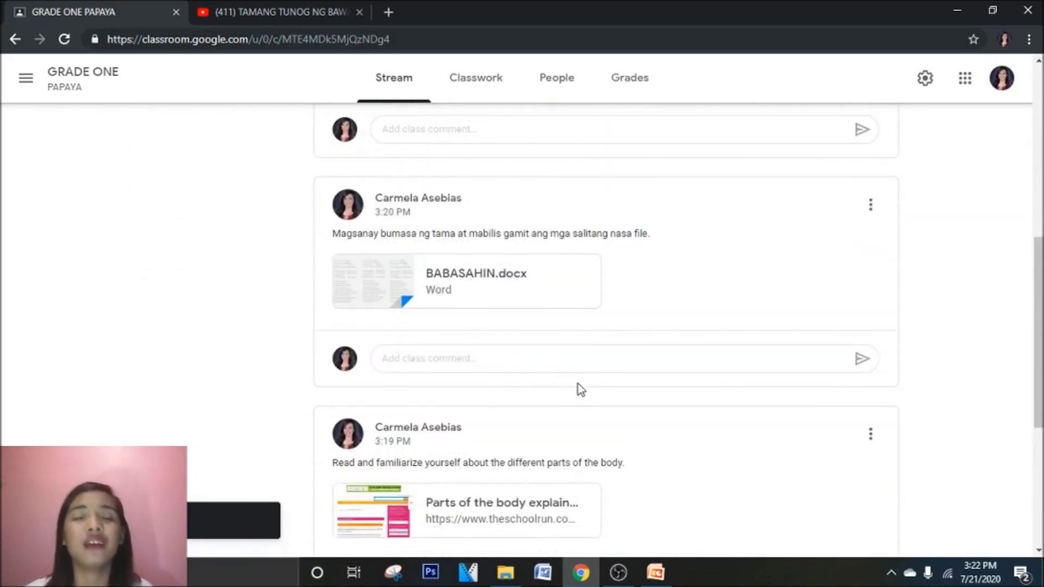
scroll(578, 384, up, 8)
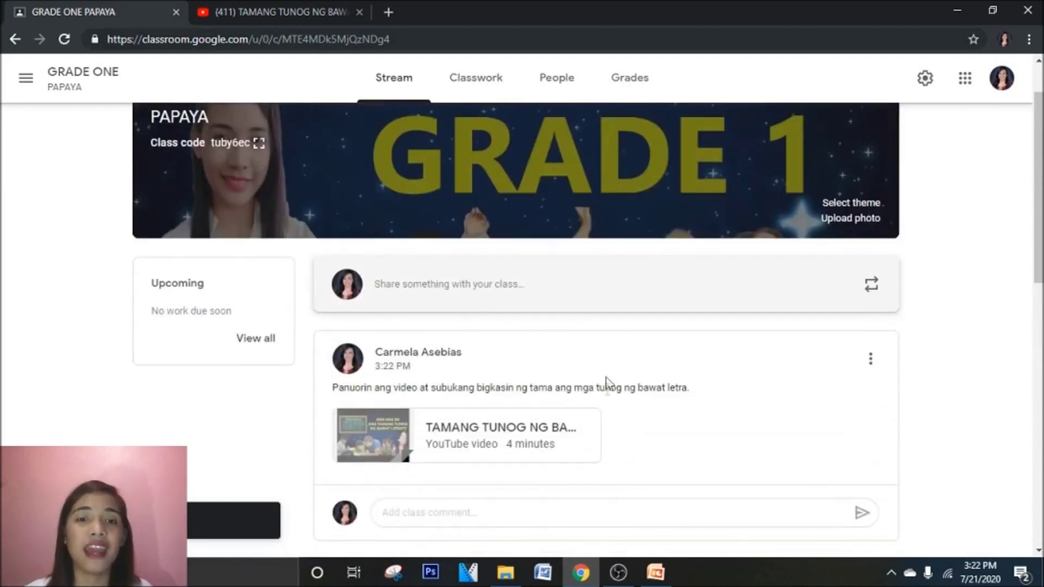
scroll(609, 409, up, 1)
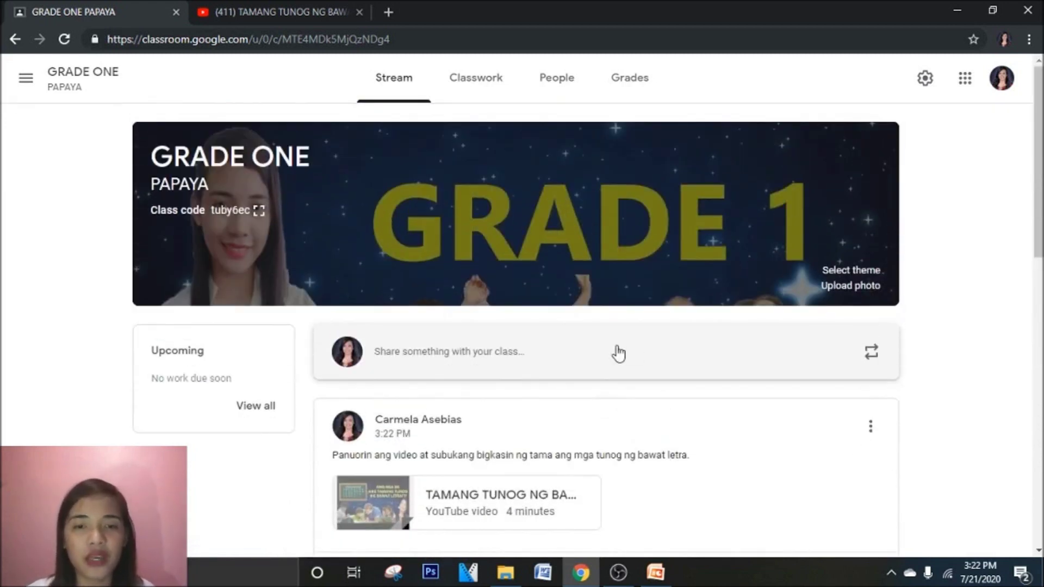
click(619, 353)
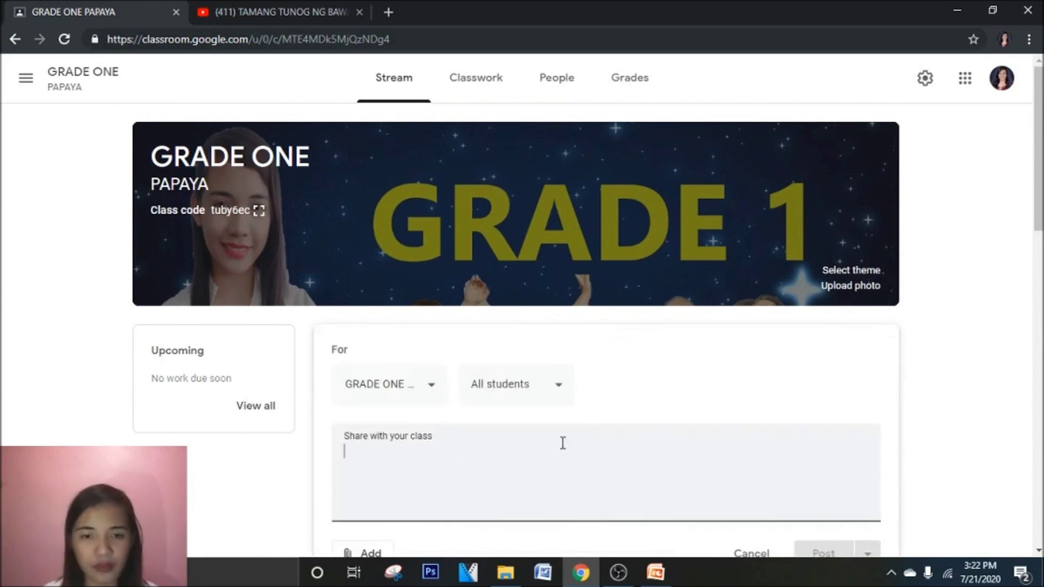
text(M)
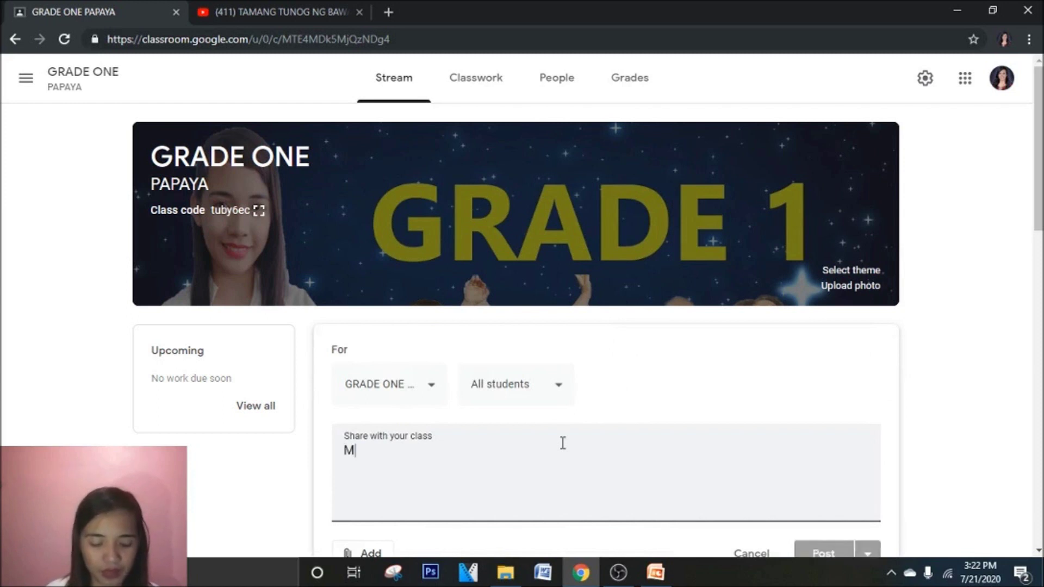
text(AGHANDA )
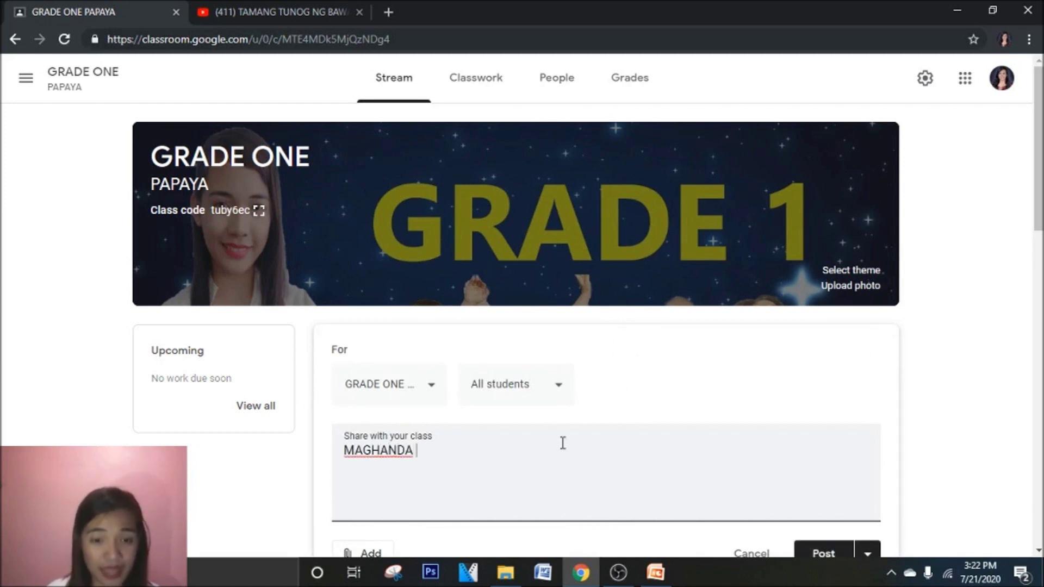
text(SA MAIKLING PA)
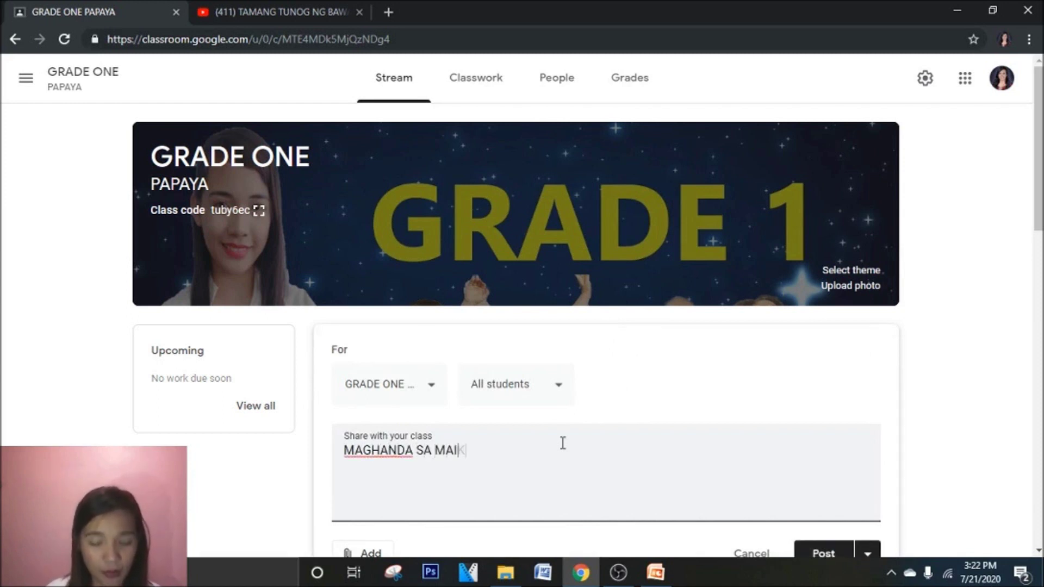
text(GSUS)
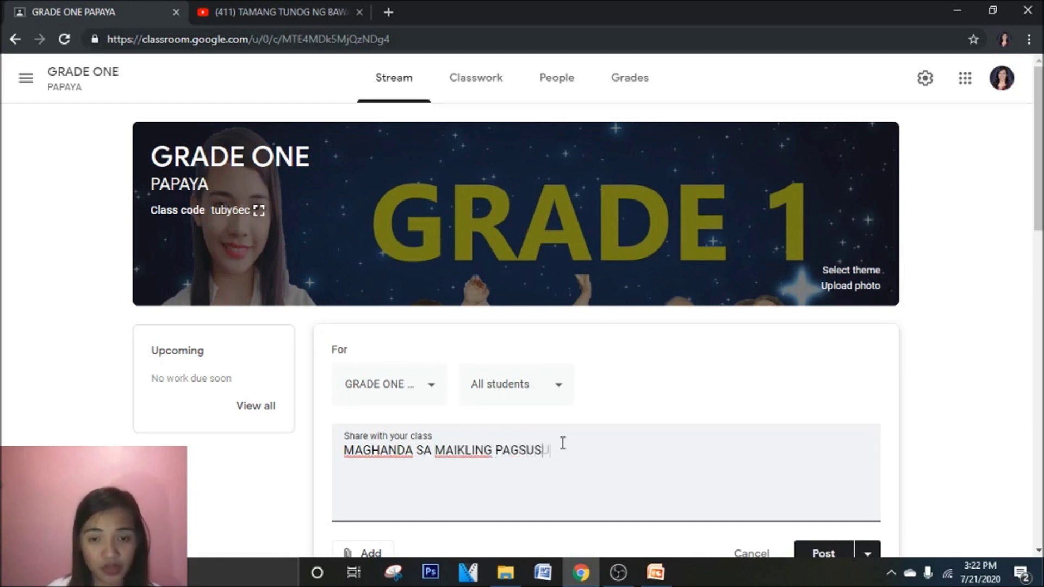
text(ULIT SA)
key(BackSpace)
key(BackSpace)
key(BackSpace)
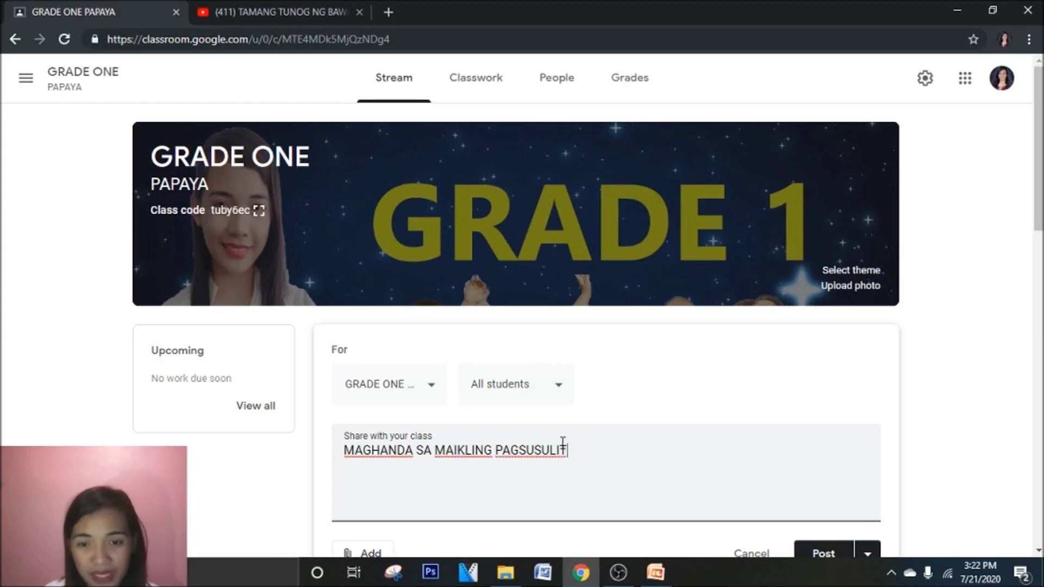
text(.)
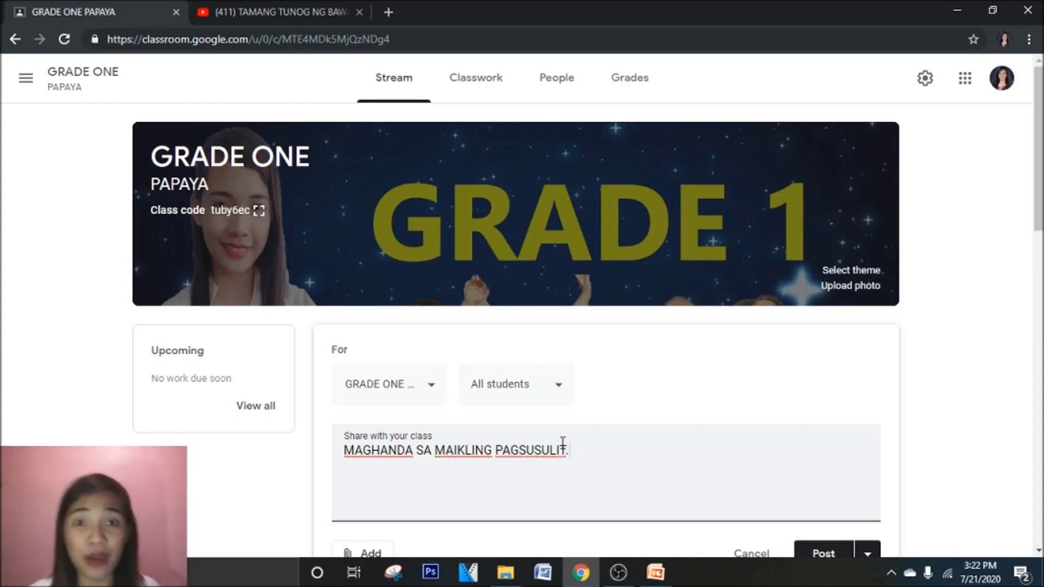
scroll(653, 455, down, 1)
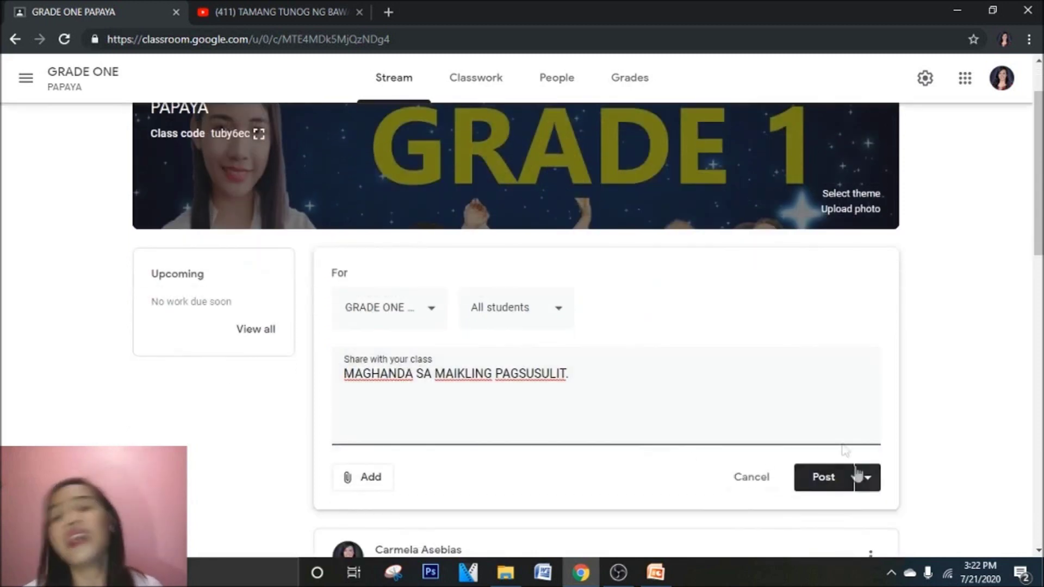
scroll(685, 389, down, 1)
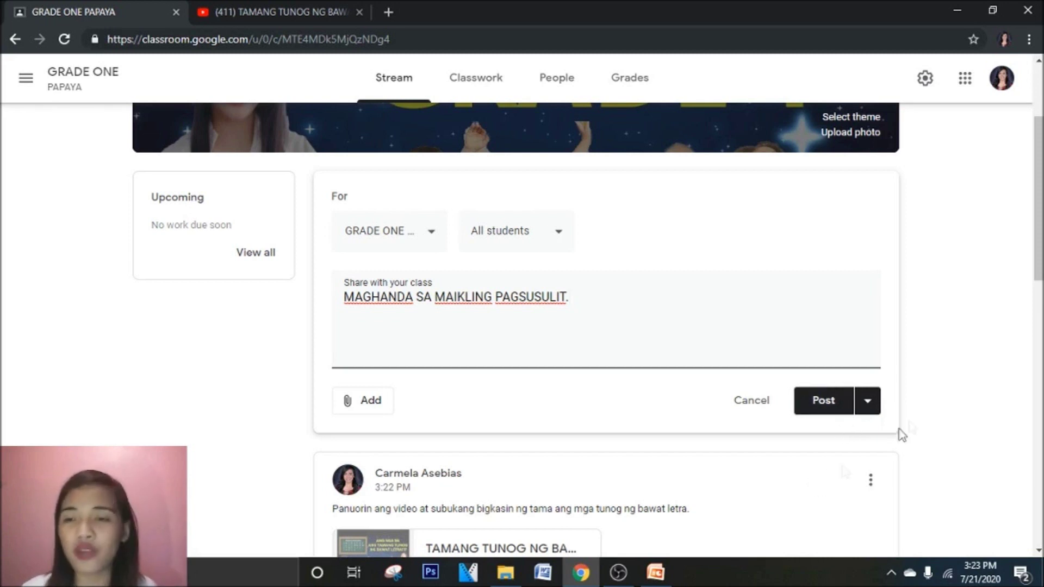
- Schedule the quiz announcement for Jul 23, 2020, keeping the 8:00 AM time
click(868, 402)
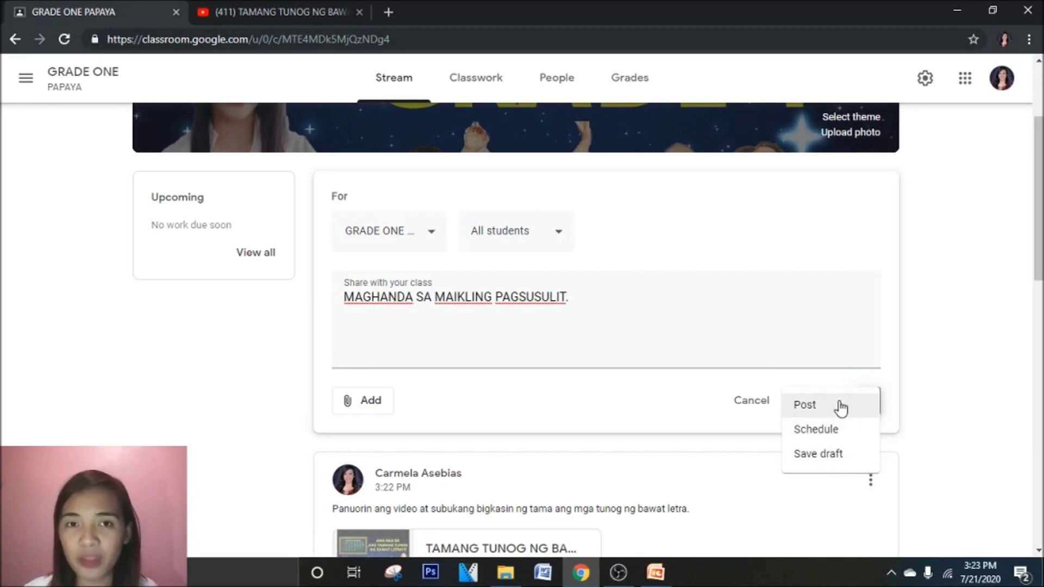
click(842, 433)
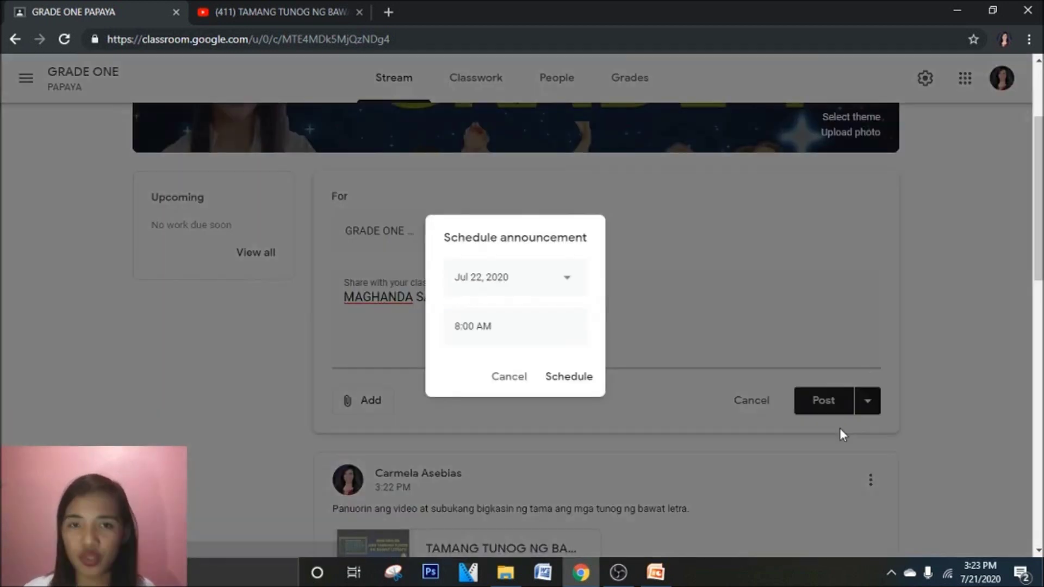
click(568, 280)
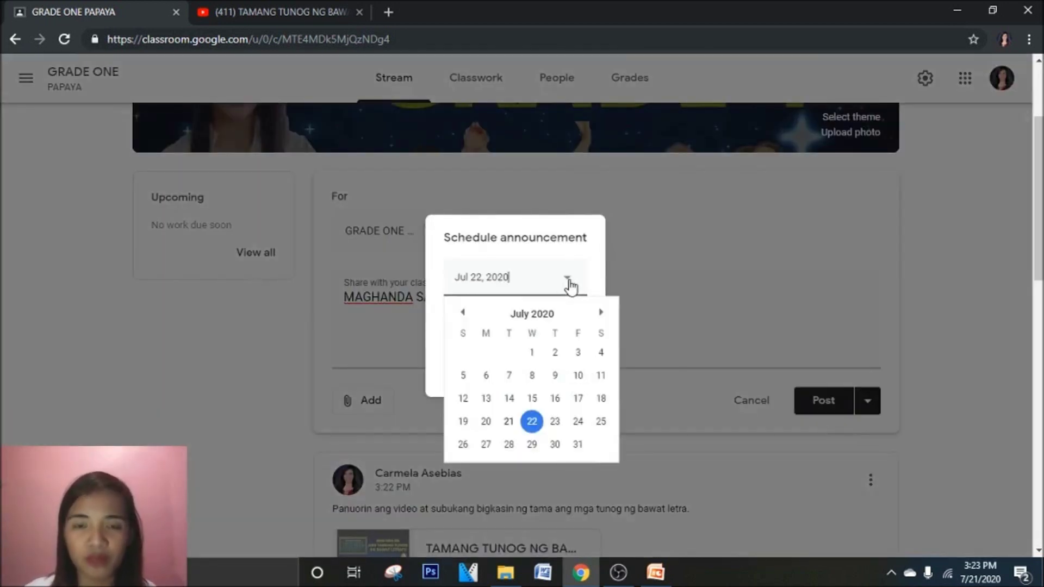
click(555, 422)
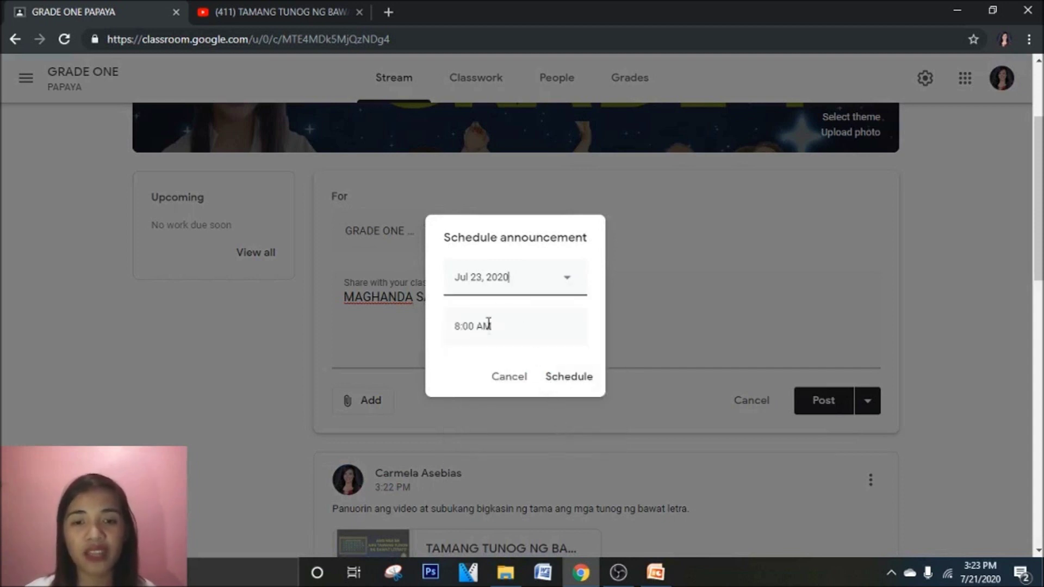
click(578, 380)
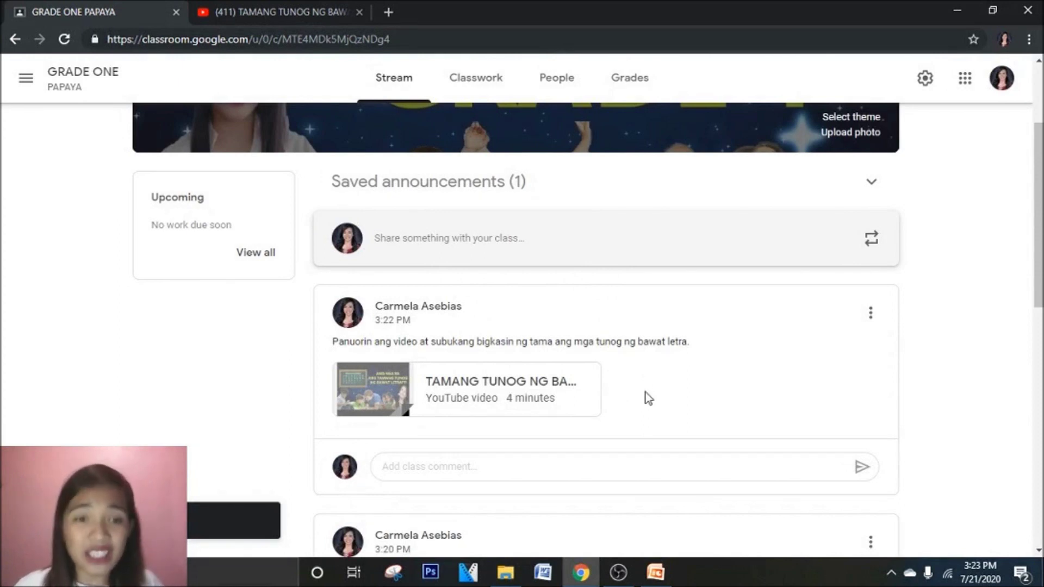
- Review the scheduled quiz notice in the saved announcements and look over the earlier posts in the class stream
click(497, 184)
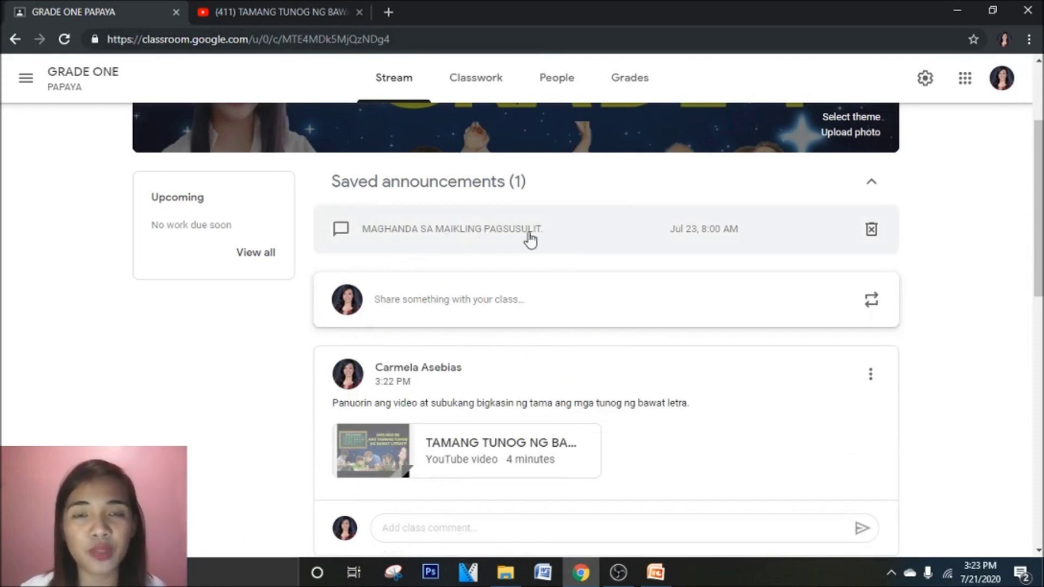
click(399, 232)
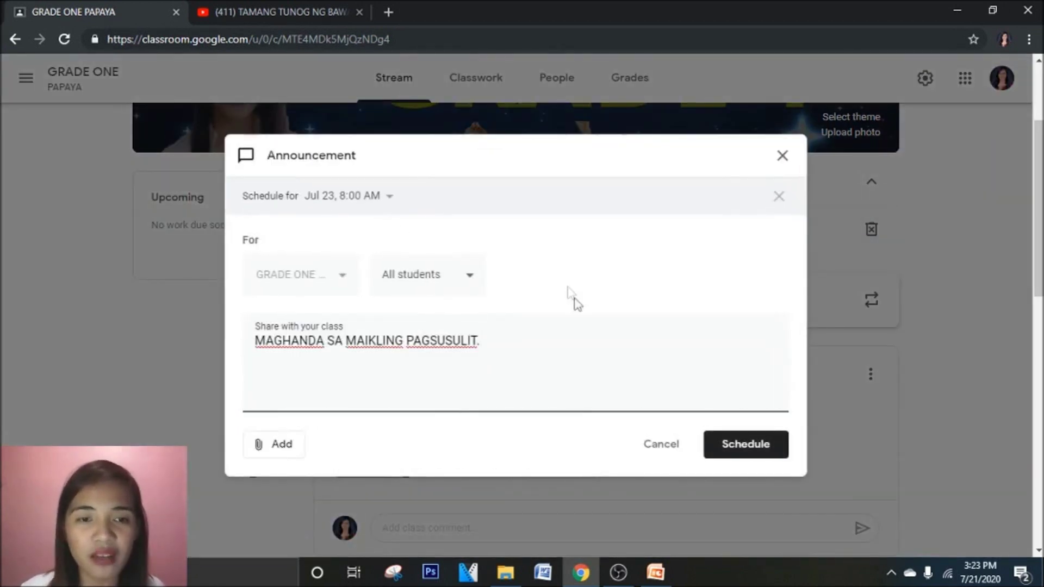
click(783, 157)
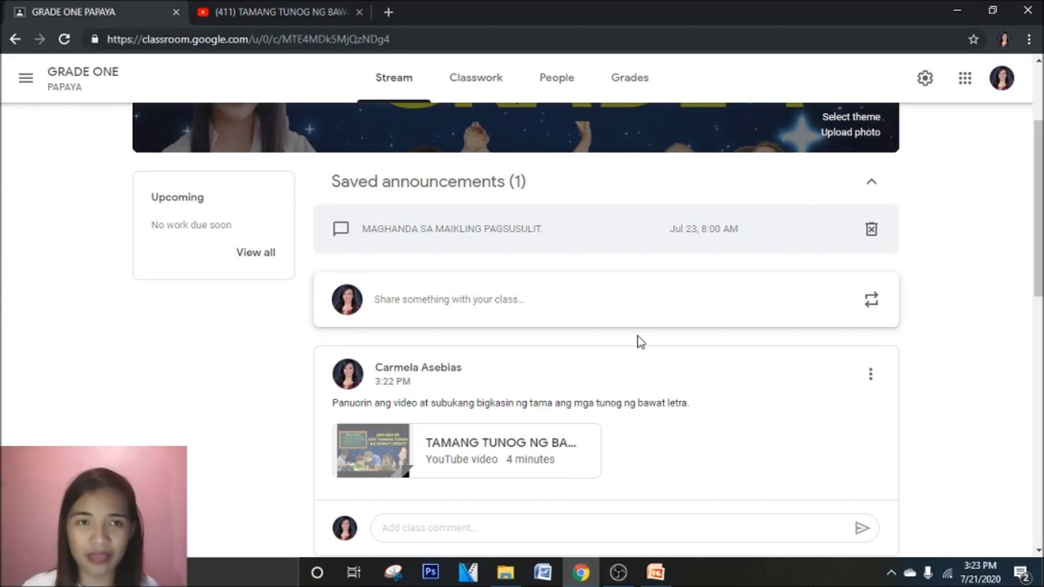
scroll(641, 342, down, 13)
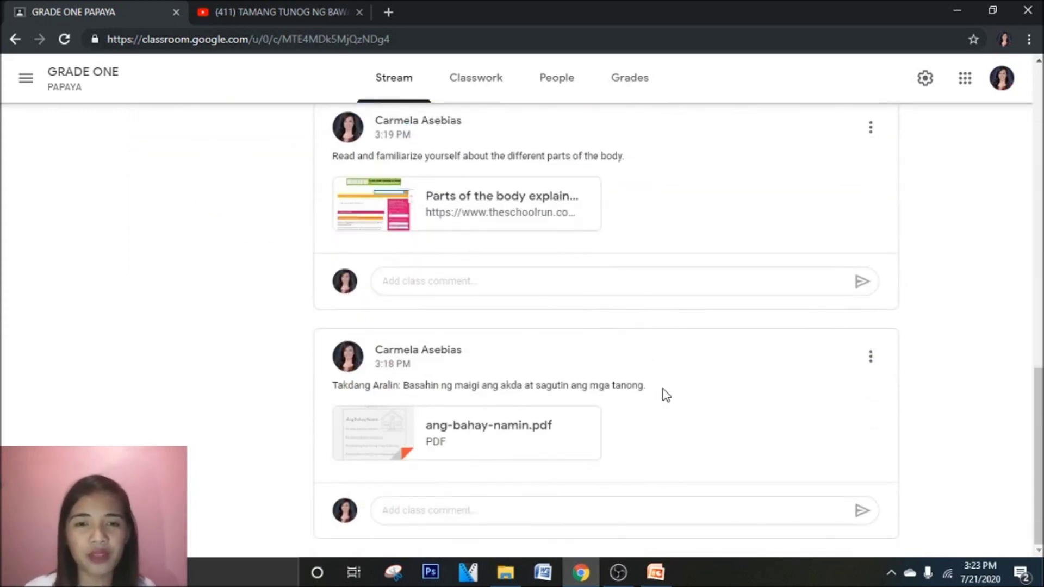
scroll(665, 392, up, 8)
scroll(665, 390, up, 7)
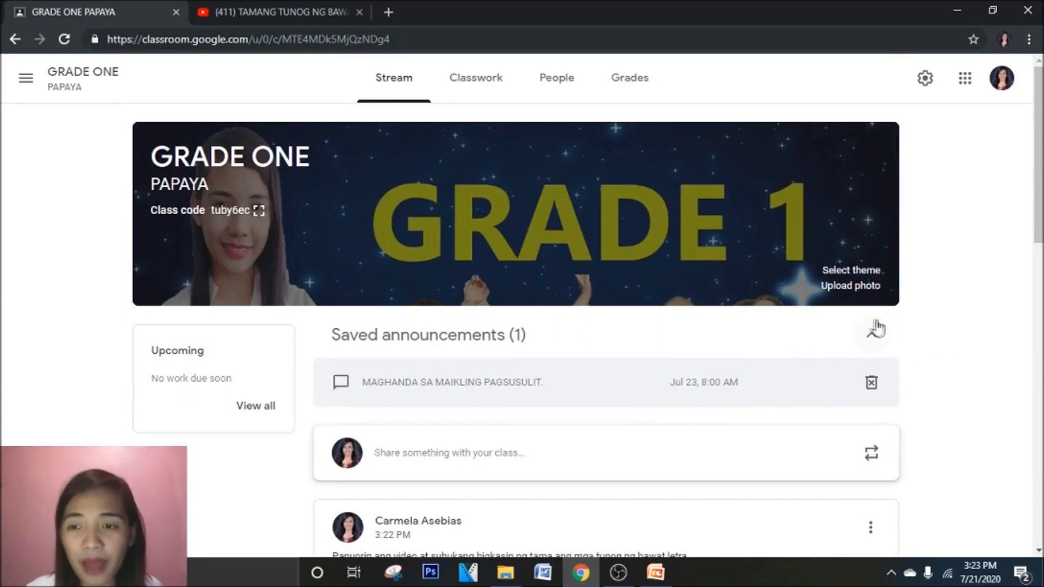
- Start reusing an existing post for the class stream
scroll(881, 268, down, 1)
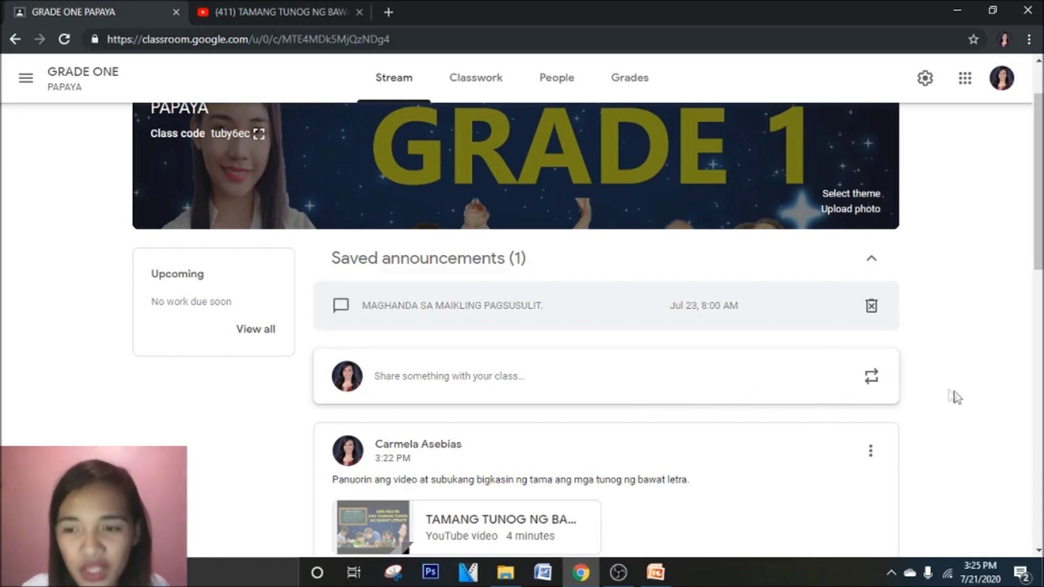
click(872, 380)
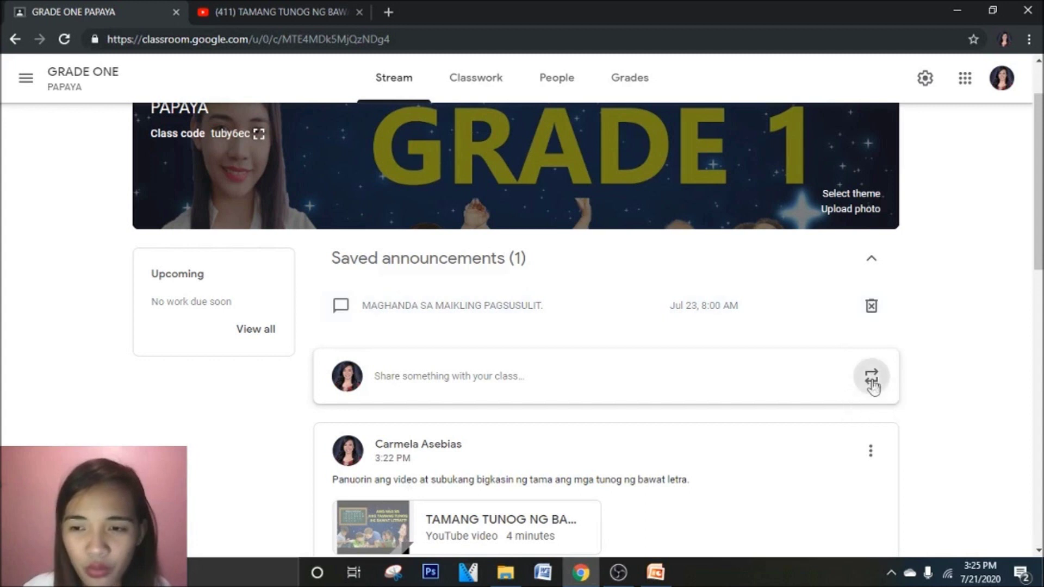